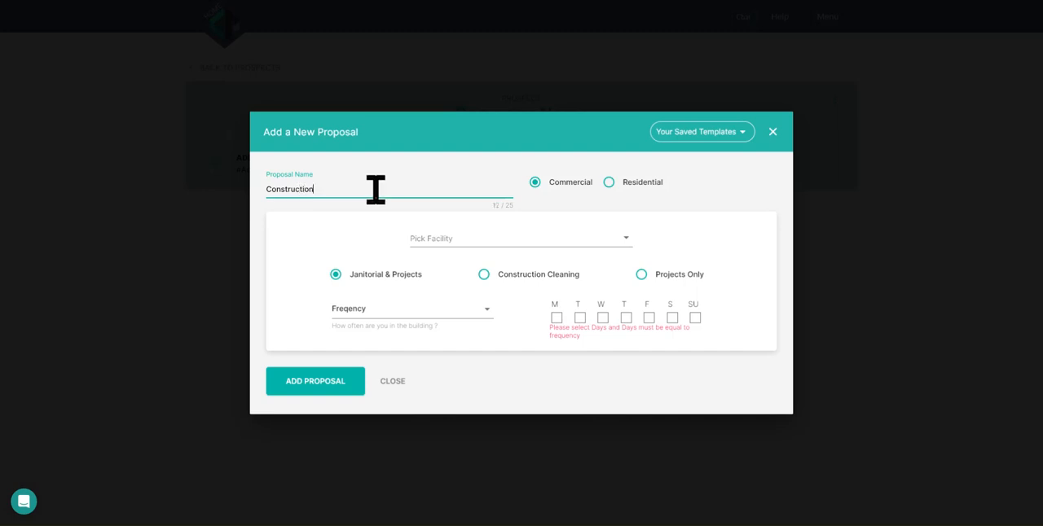
Step: Pick Office Space as the facility for the new Construction proposal
click(480, 241)
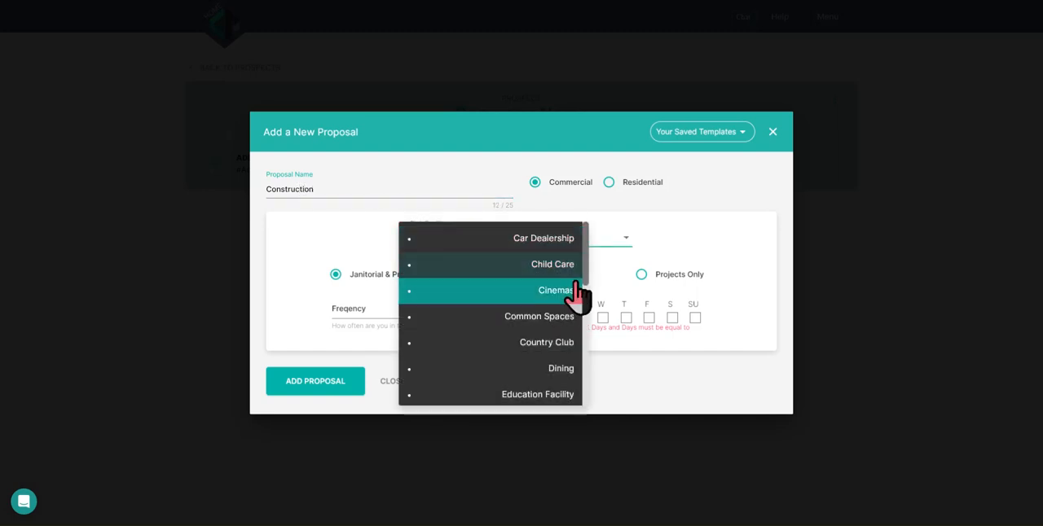
scroll(584, 269, down, 3)
drag(584, 290, 575, 363)
click(572, 352)
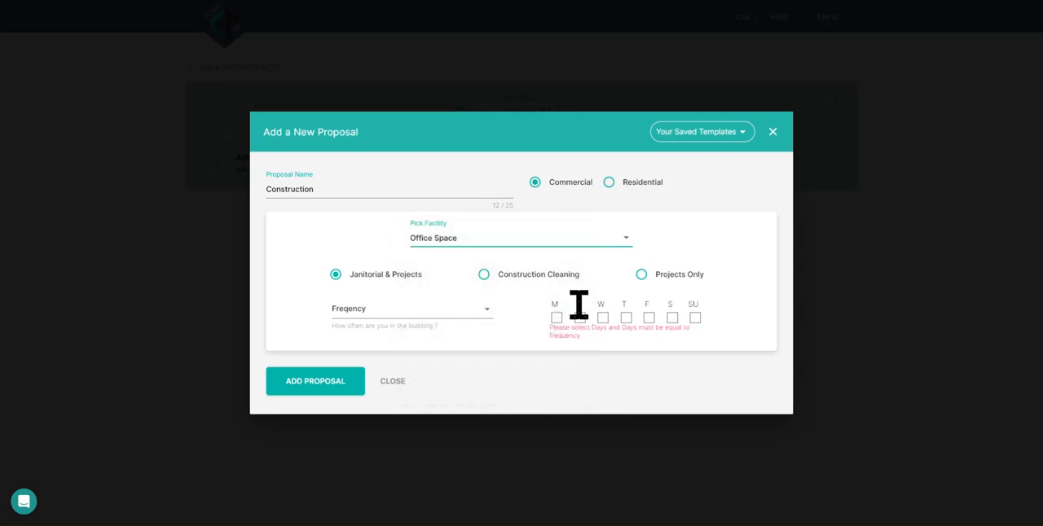
Step: Choose Construction Cleaning with the Phase 1 Rough, Phase 2 Final and Phase 3 Touch Up cleans, and add the proposal
click(485, 277)
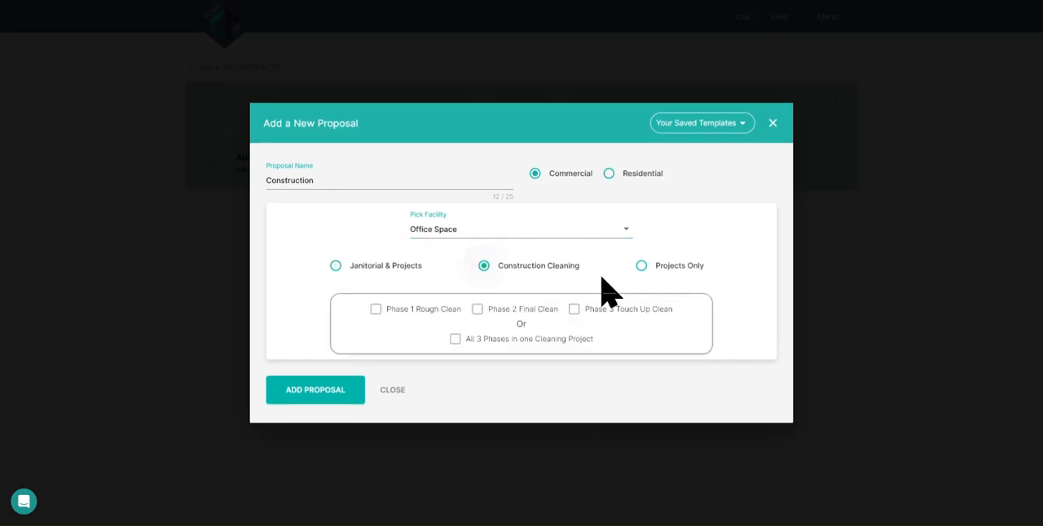
click(375, 309)
click(476, 310)
click(575, 309)
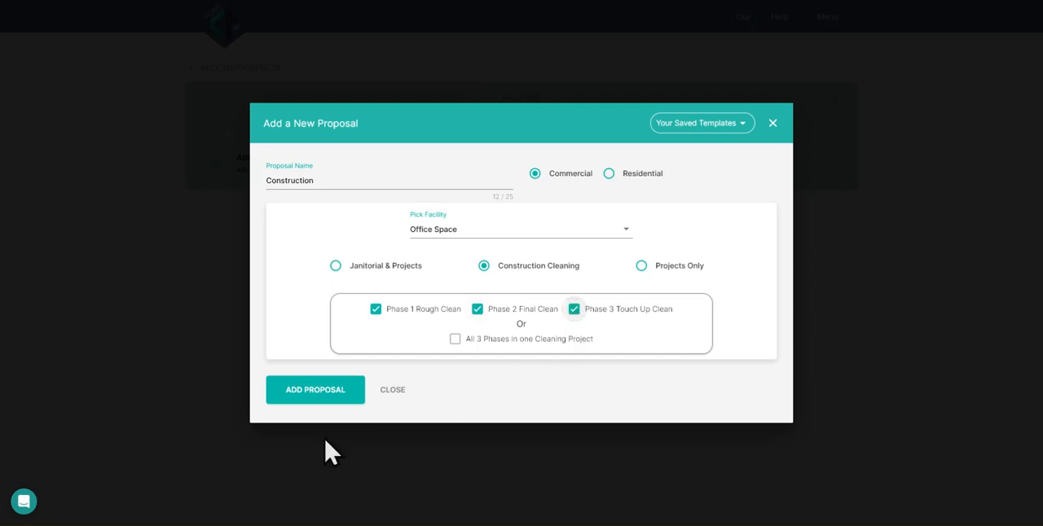
click(319, 390)
Step: Show the Phase 1 Rough Clean project's details and read through its full task list
scroll(584, 366, down, 3)
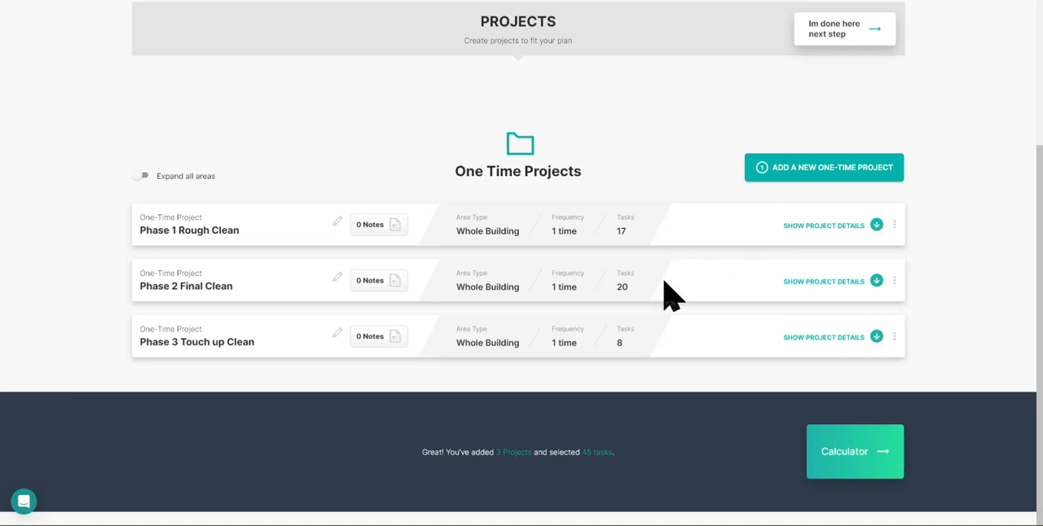
click(877, 226)
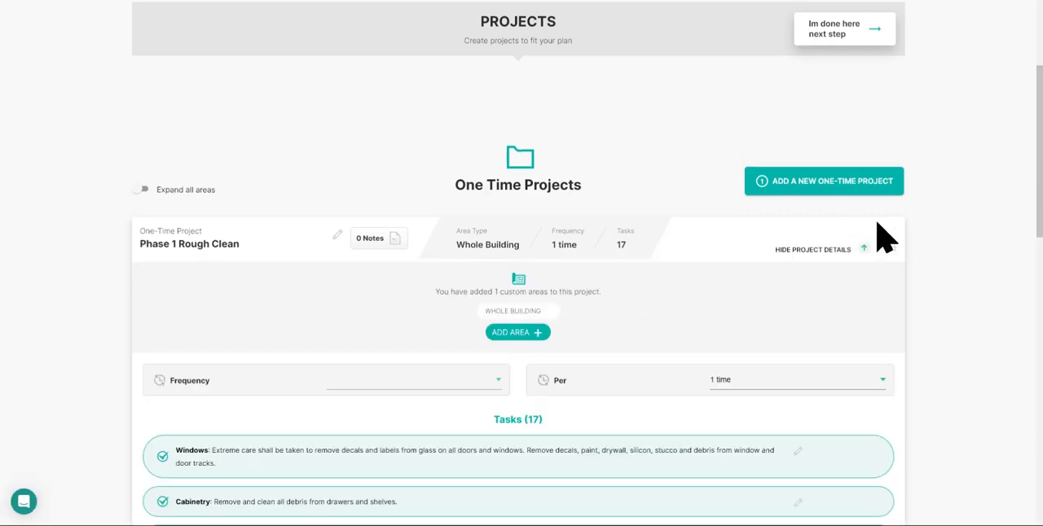
scroll(325, 326, down, 1)
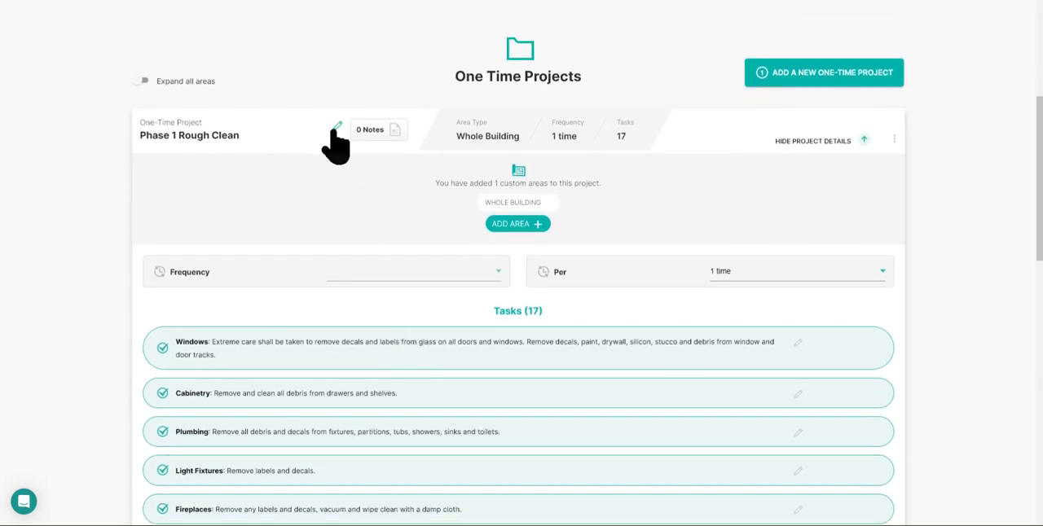
click(336, 129)
click(318, 123)
scroll(342, 167, down, 1)
scroll(407, 195, down, 2)
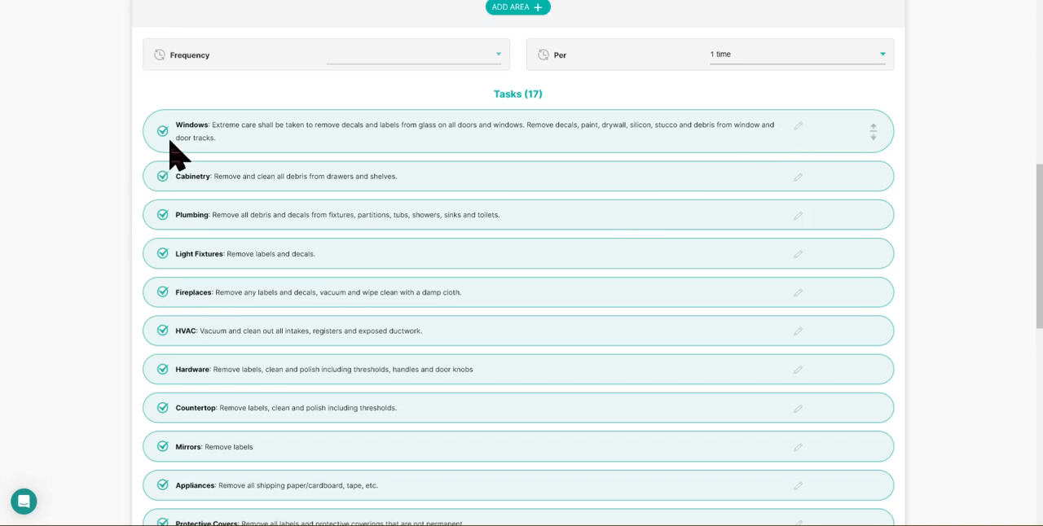
scroll(196, 222, down, 2)
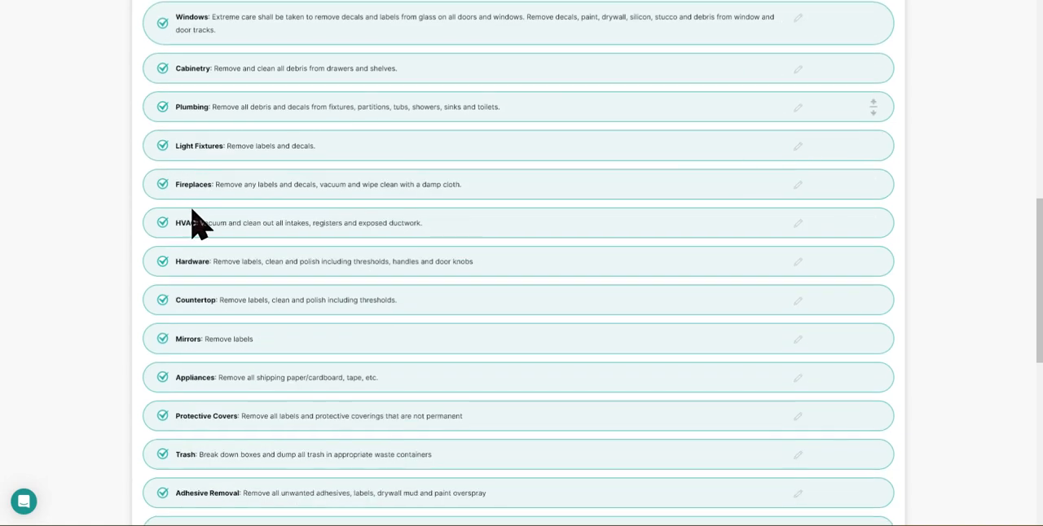
scroll(195, 222, down, 4)
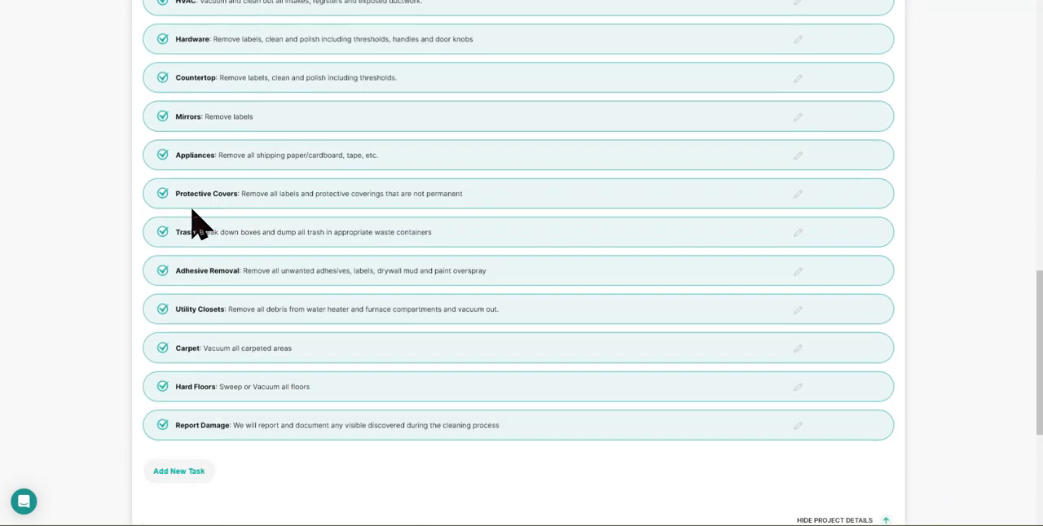
Step: Deselect the Windows task in Phase 1 Rough Clean and select it again
scroll(195, 221, up, 4)
scroll(195, 222, up, 4)
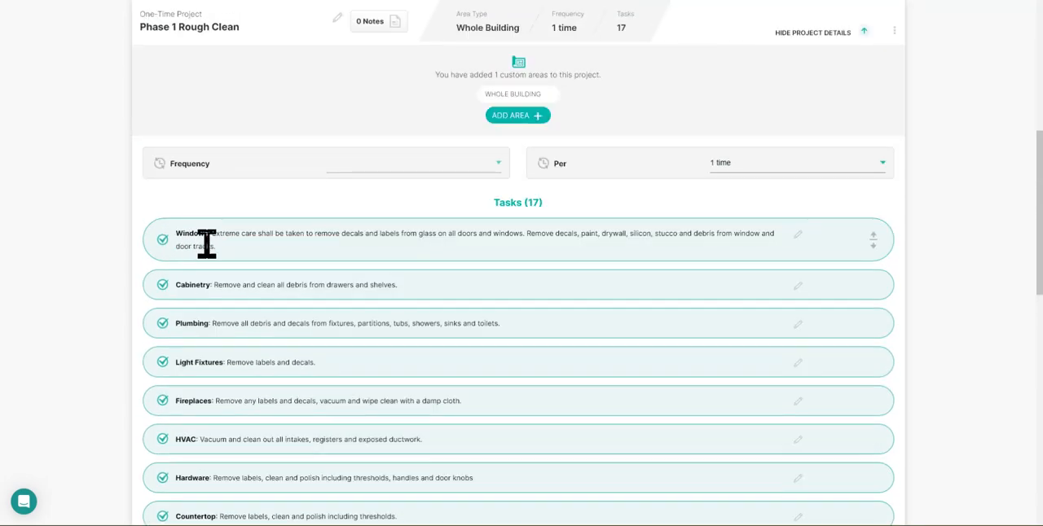
click(162, 239)
click(162, 240)
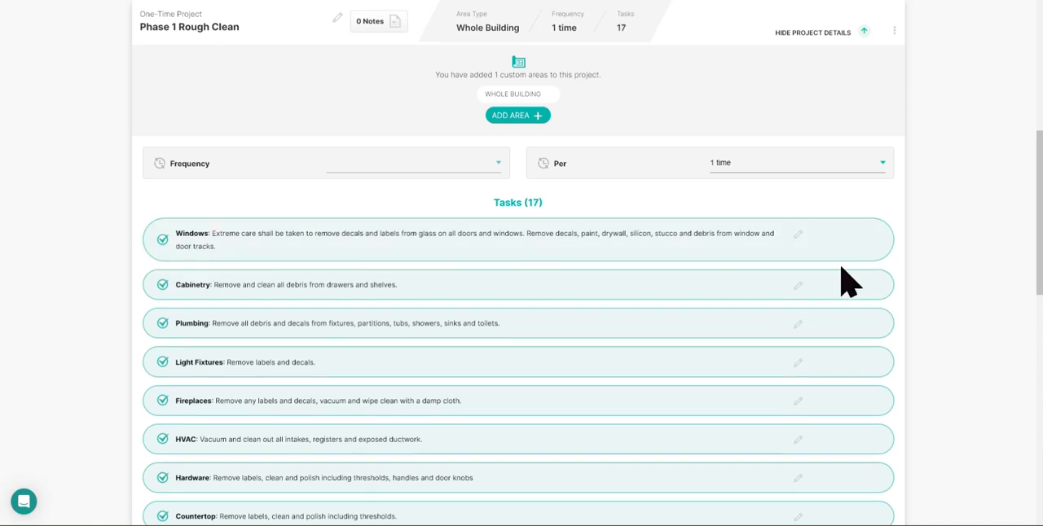
Step: Go to the Finalize Proposal stage and collapse the Cover Letter section
scroll(812, 174, up, 5)
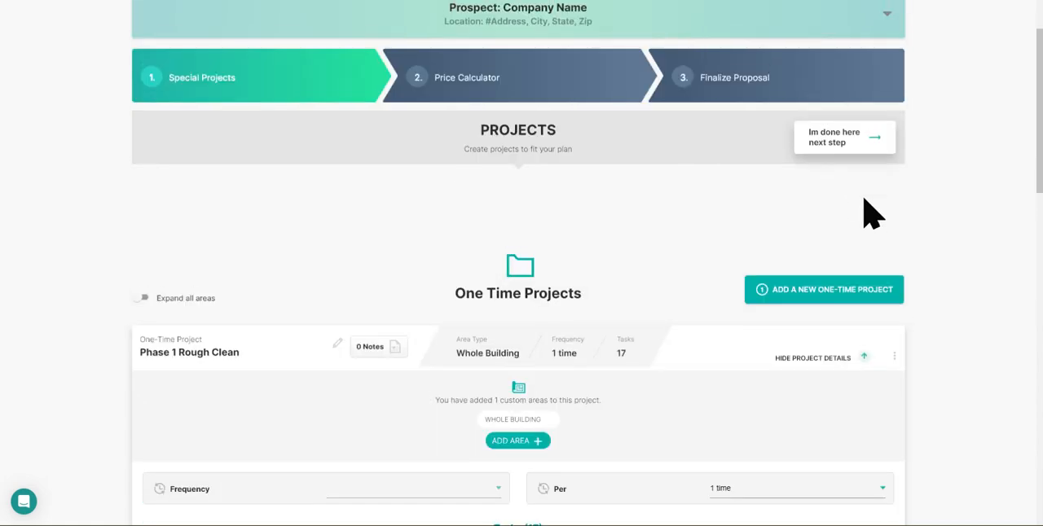
click(761, 97)
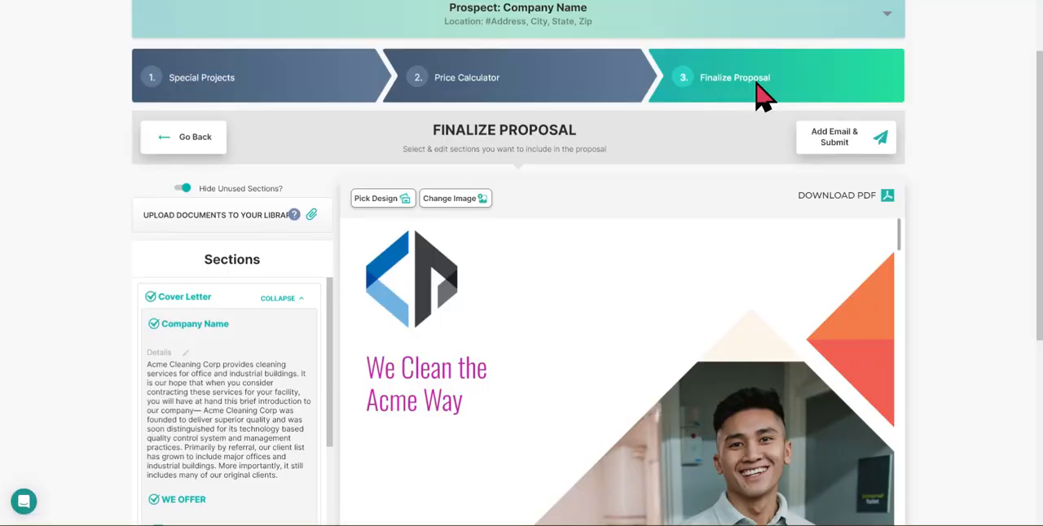
click(297, 299)
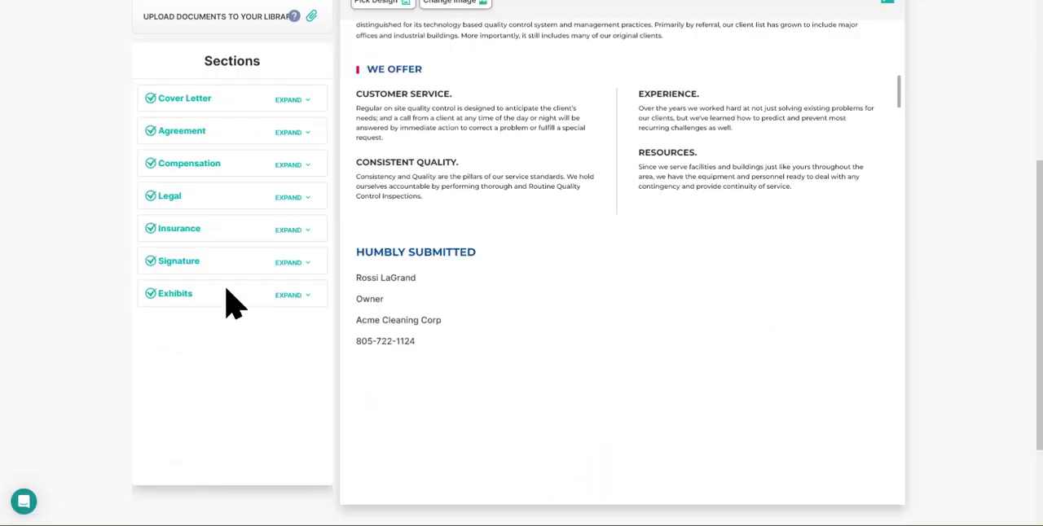
Step: Read the Exhibit C one-time project work for all three cleaning phases in the proposal preview
click(227, 290)
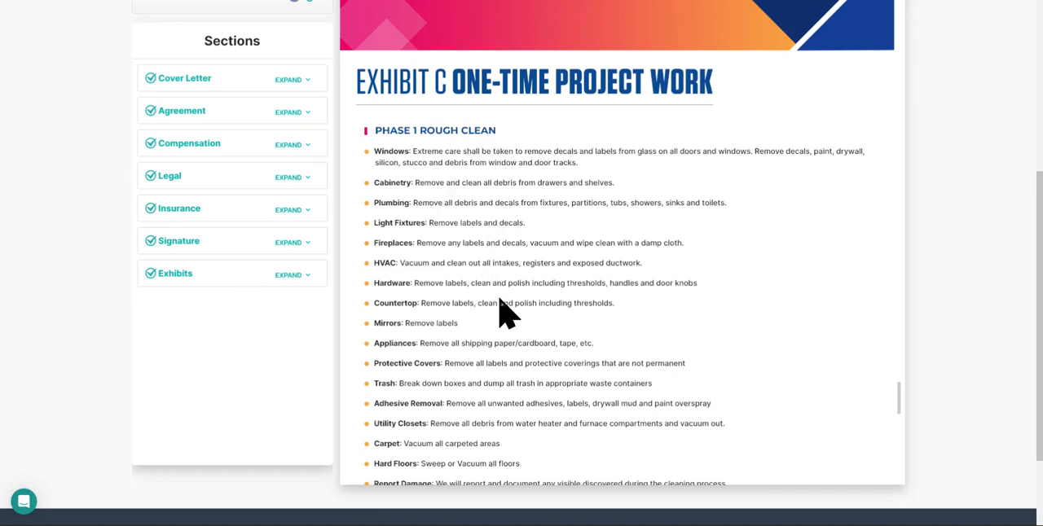
scroll(454, 249, down, 4)
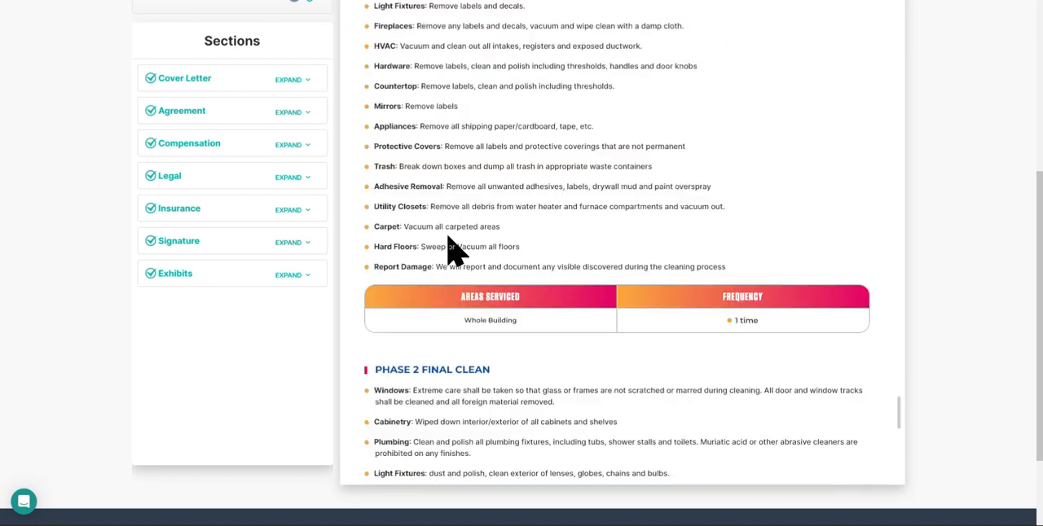
scroll(455, 248, down, 3)
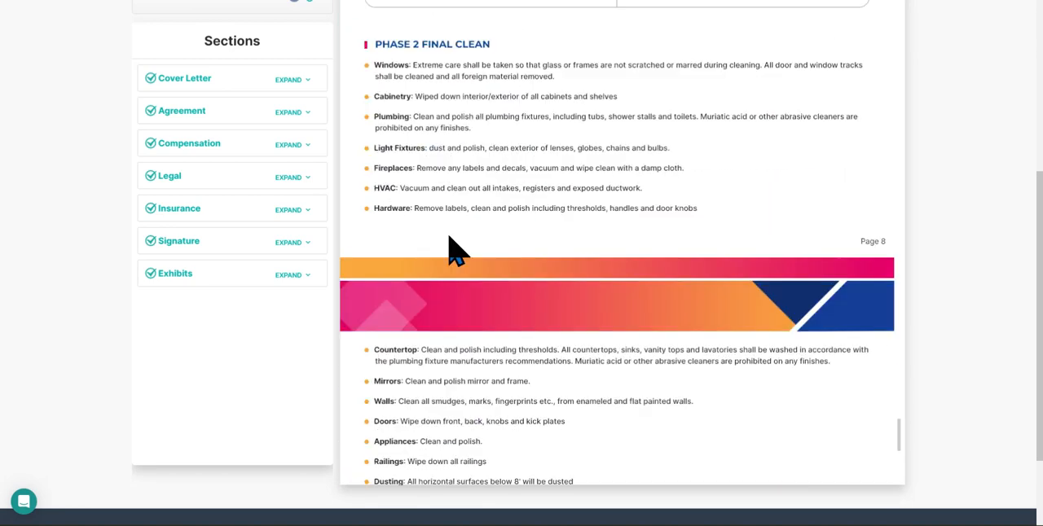
scroll(454, 248, down, 6)
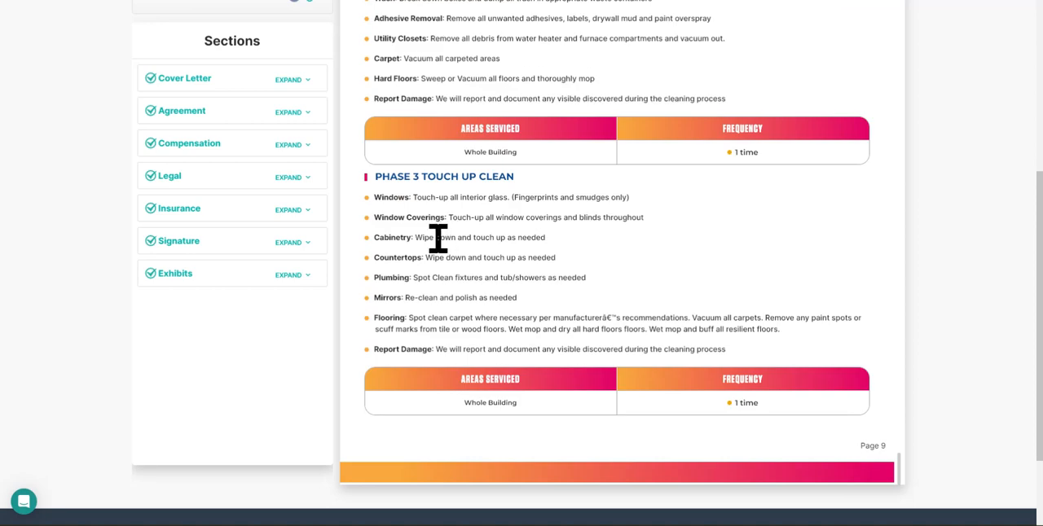
Step: Go to the Price Calculator stage and show the Phase 1 Rough Clean project's cost details
scroll(263, 252, up, 4)
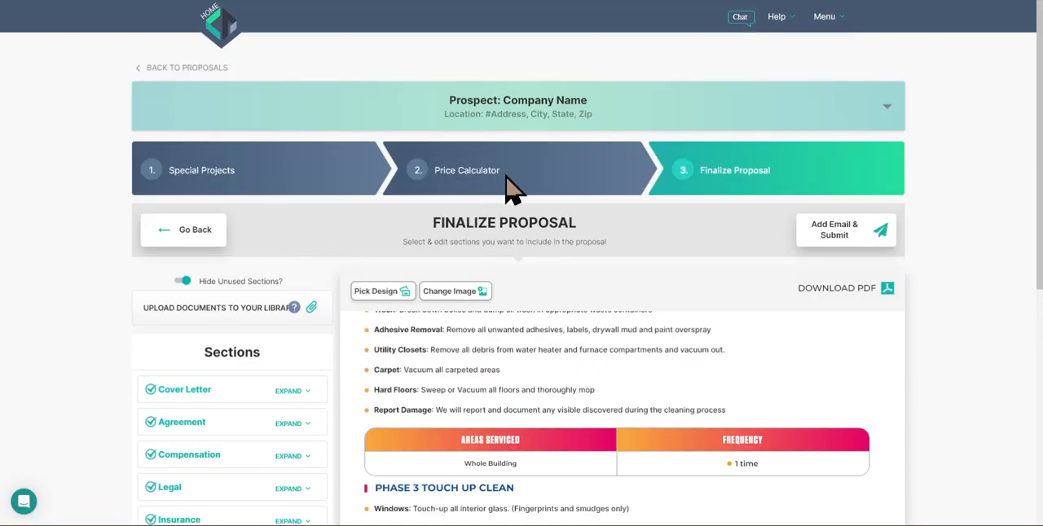
click(513, 167)
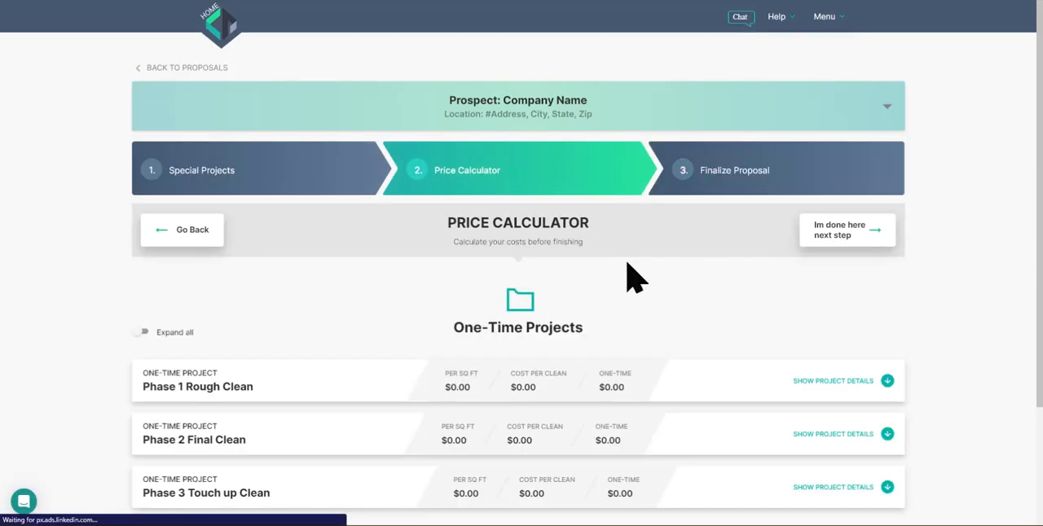
scroll(628, 273, down, 2)
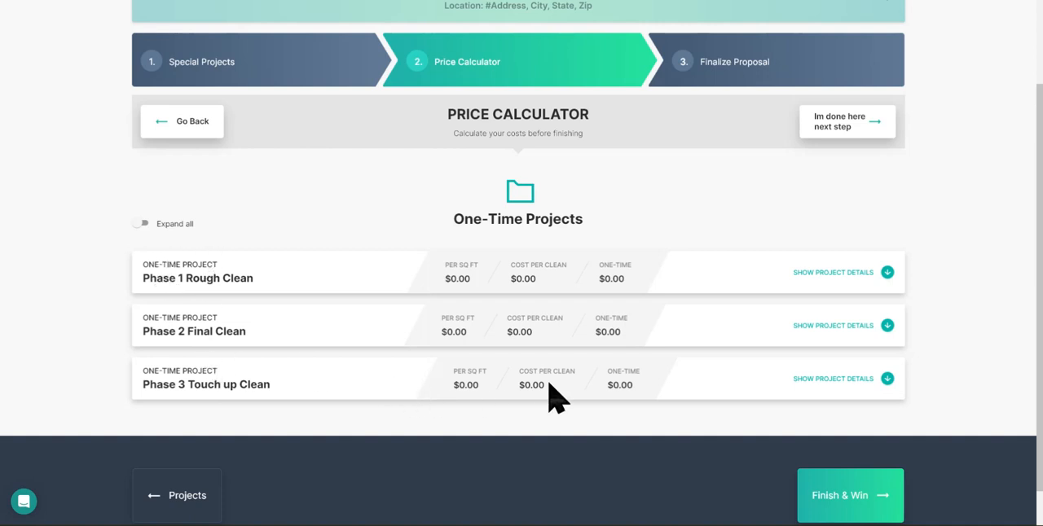
click(887, 272)
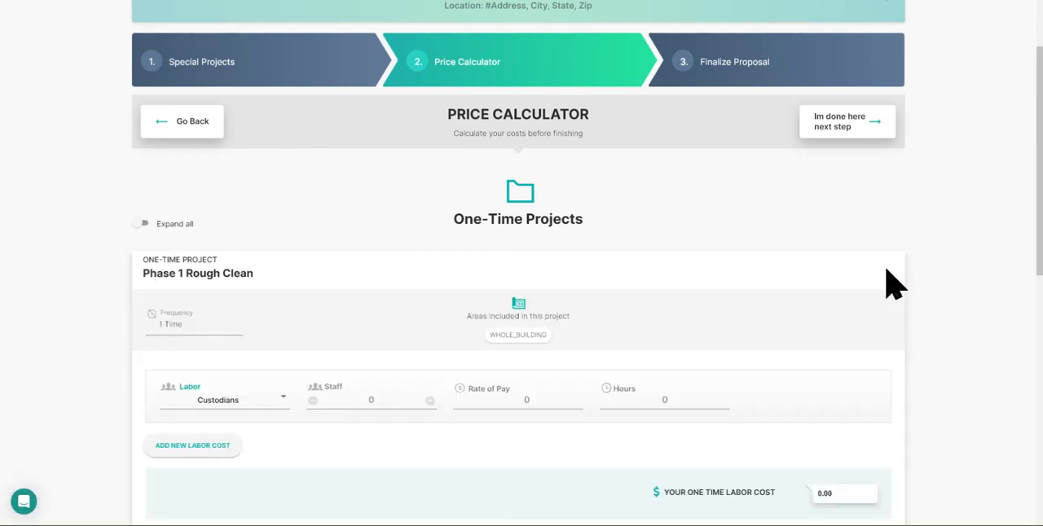
Step: Set the Custodians labor for Phase 1 Rough Clean to 3 staff, a rate of pay of 16 and 8 hours
scroll(815, 310, down, 2)
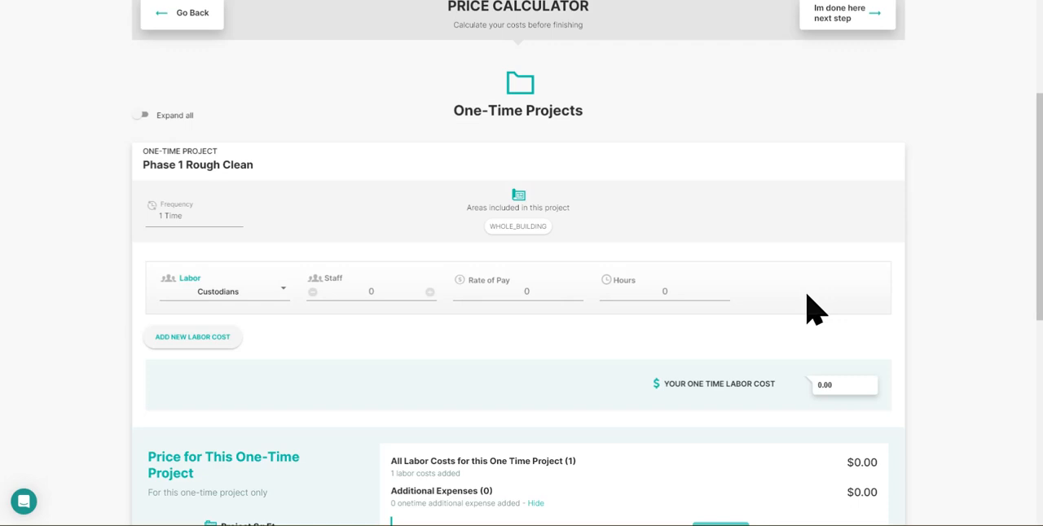
scroll(802, 304, down, 2)
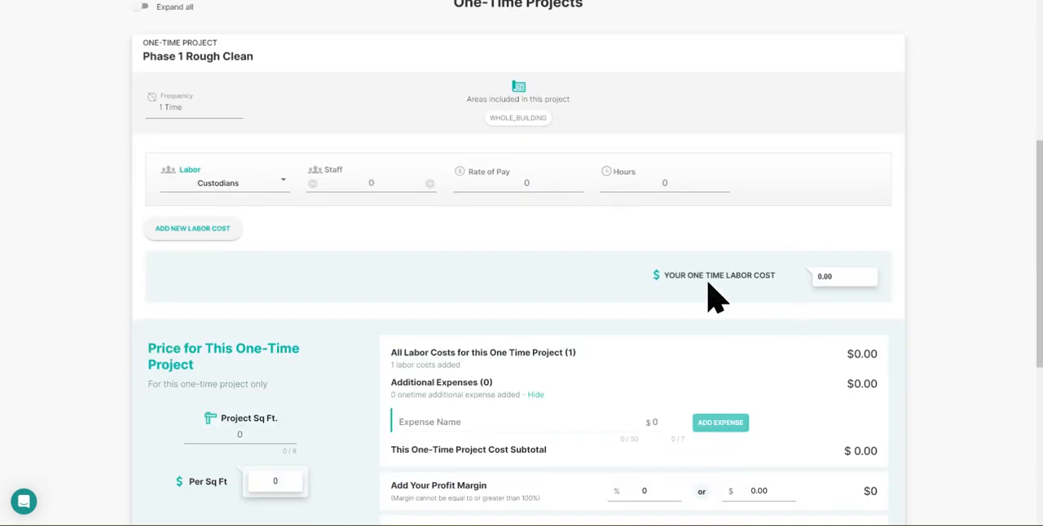
click(216, 195)
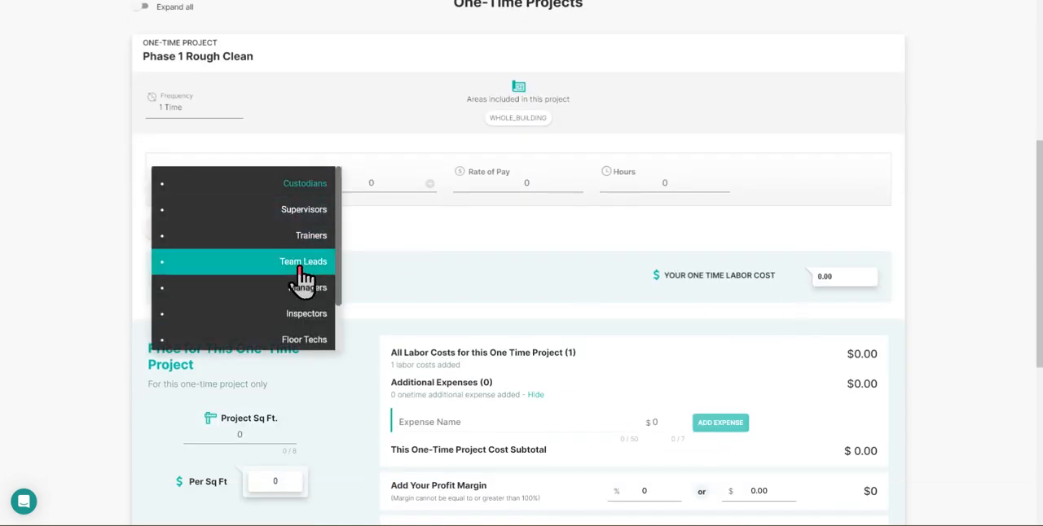
click(383, 287)
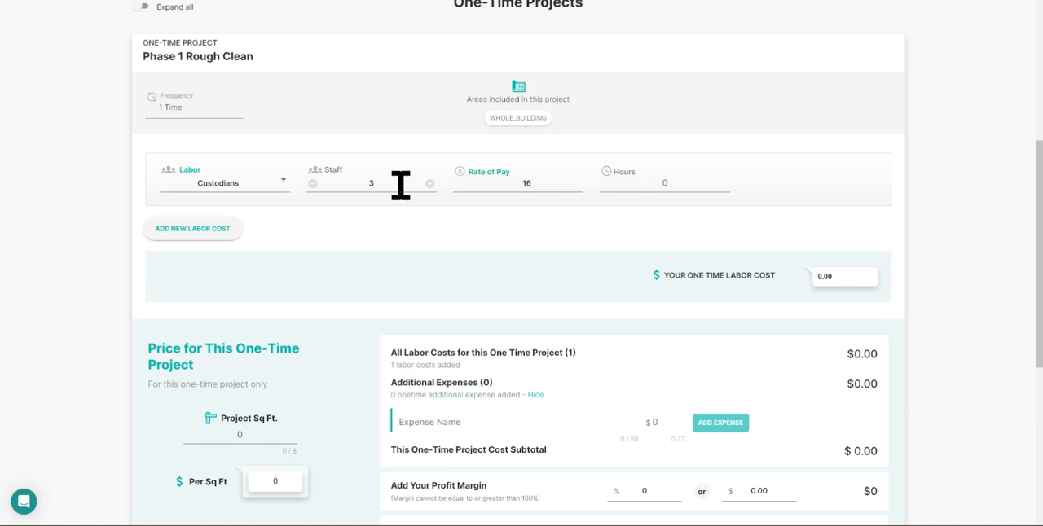
click(676, 182)
text(8)
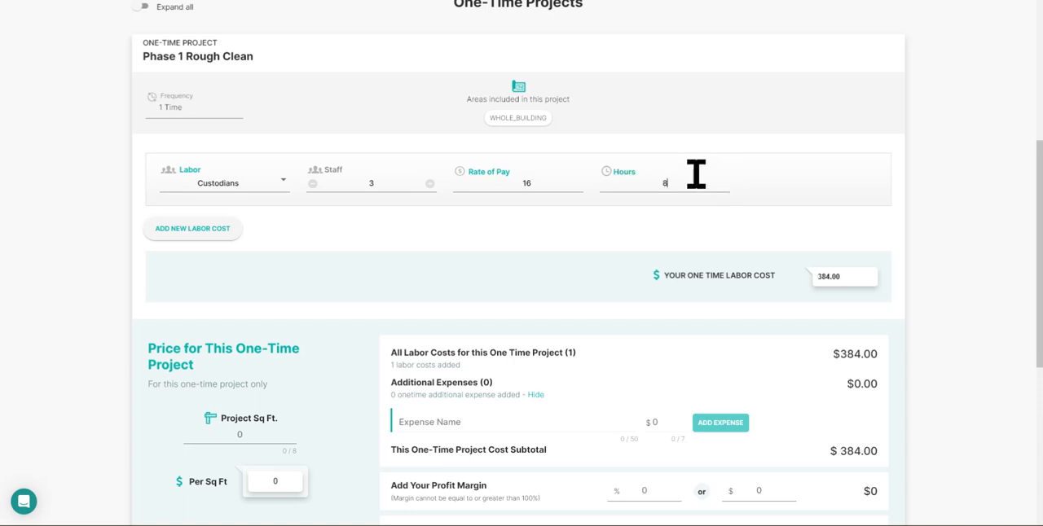
Step: Add a Supervisors labor cost to Phase 1 Rough Clean with 1 staff, a rate of pay of 18 and 8 hours
scroll(736, 281, down, 2)
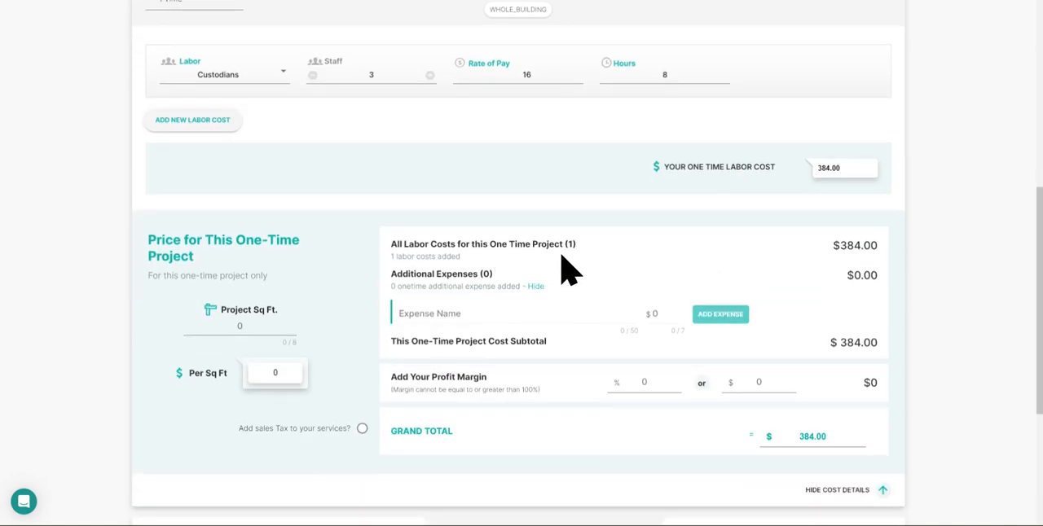
scroll(568, 269, up, 2)
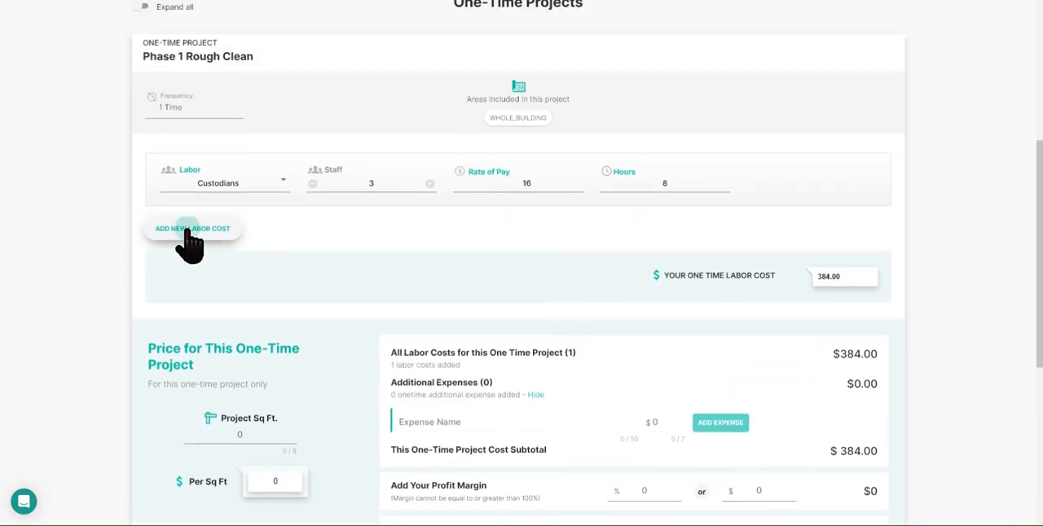
click(189, 227)
click(337, 231)
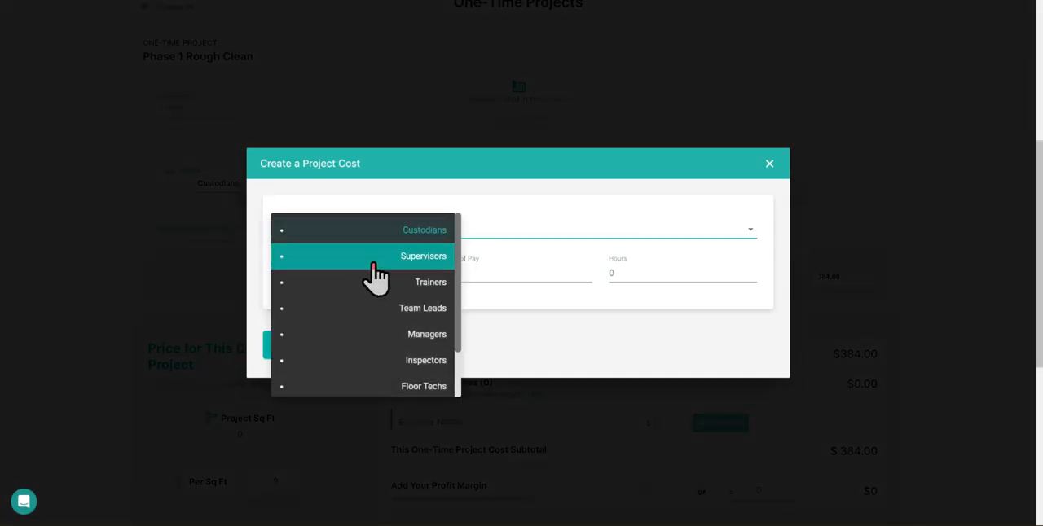
click(373, 267)
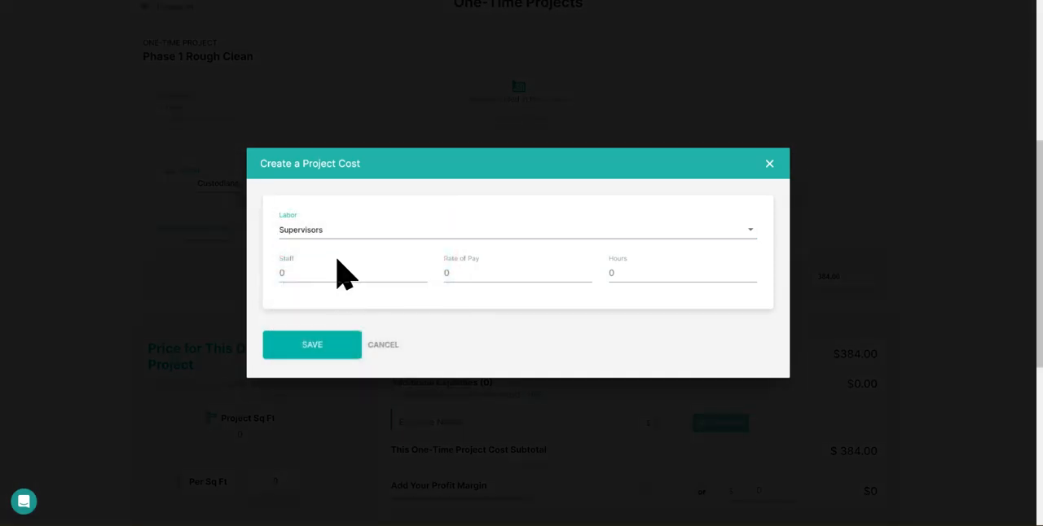
click(392, 270)
key(Tab)
key(Tab)
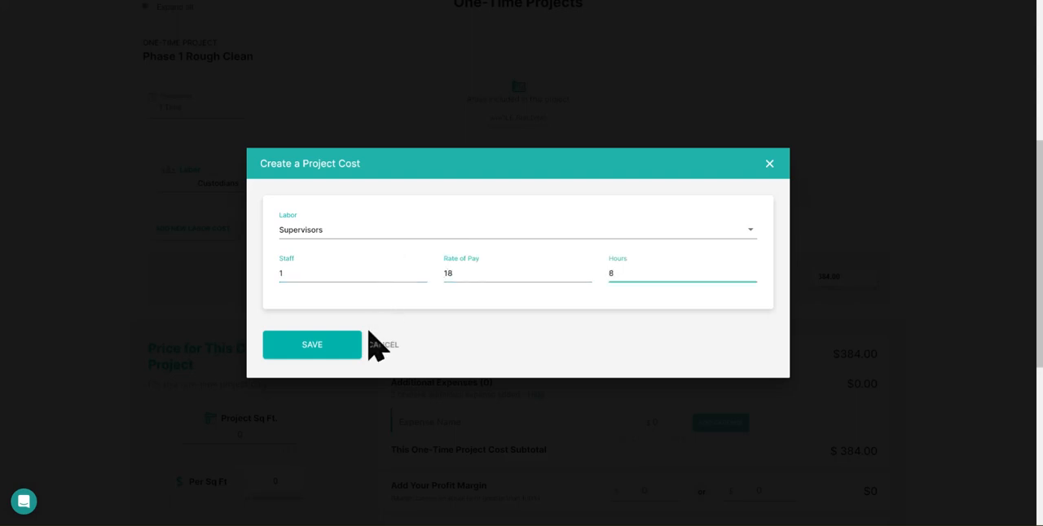
click(333, 350)
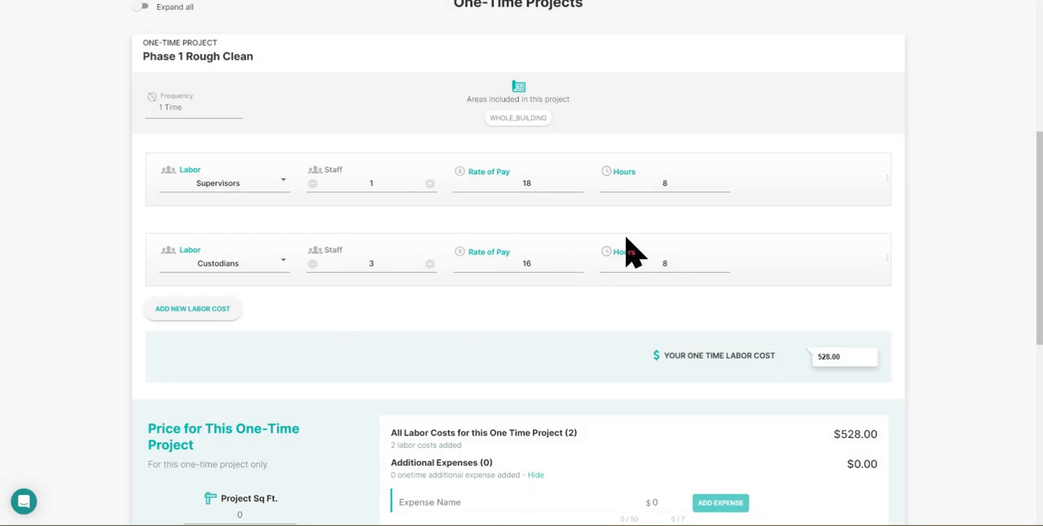
Step: Check the labor cost for Phase 1 Rough Clean and add a Cleaning Supplies expense of $200
scroll(725, 300, down, 1)
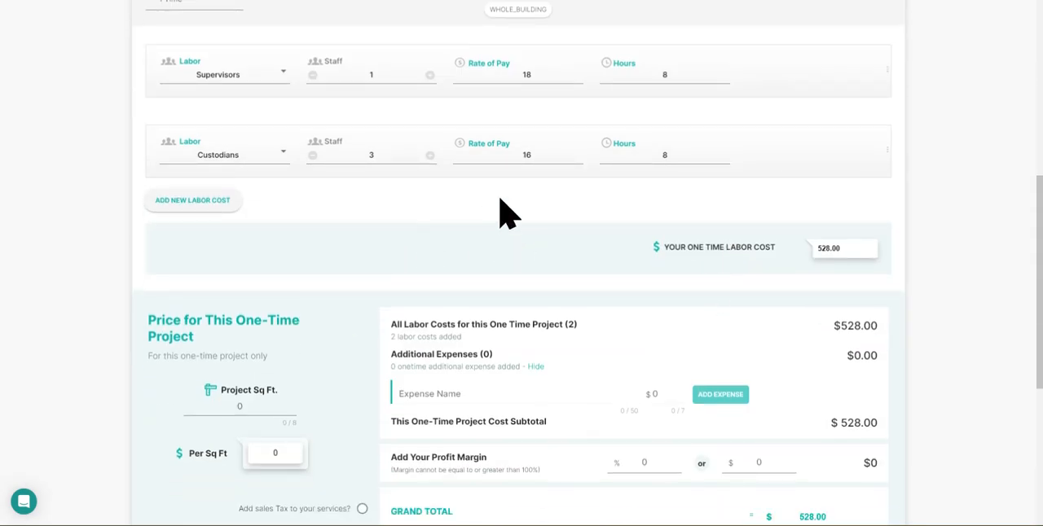
scroll(500, 202, down, 1)
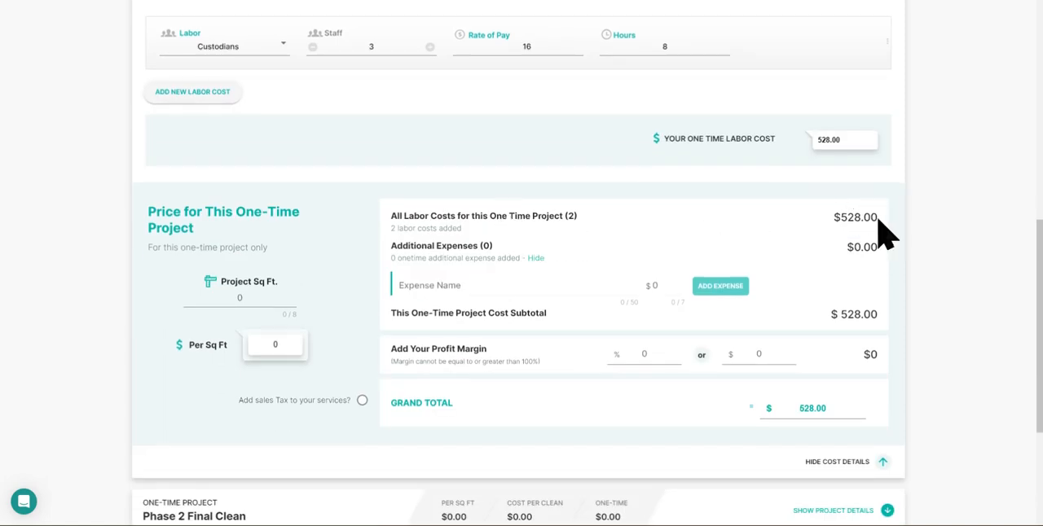
drag(885, 232, 854, 218)
click(852, 218)
scroll(873, 221, up, 3)
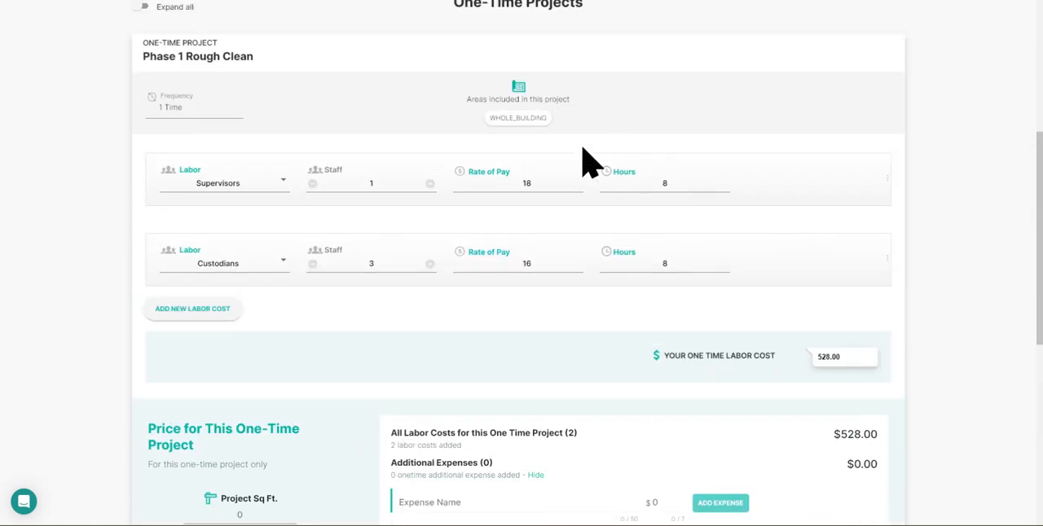
scroll(873, 342, down, 1)
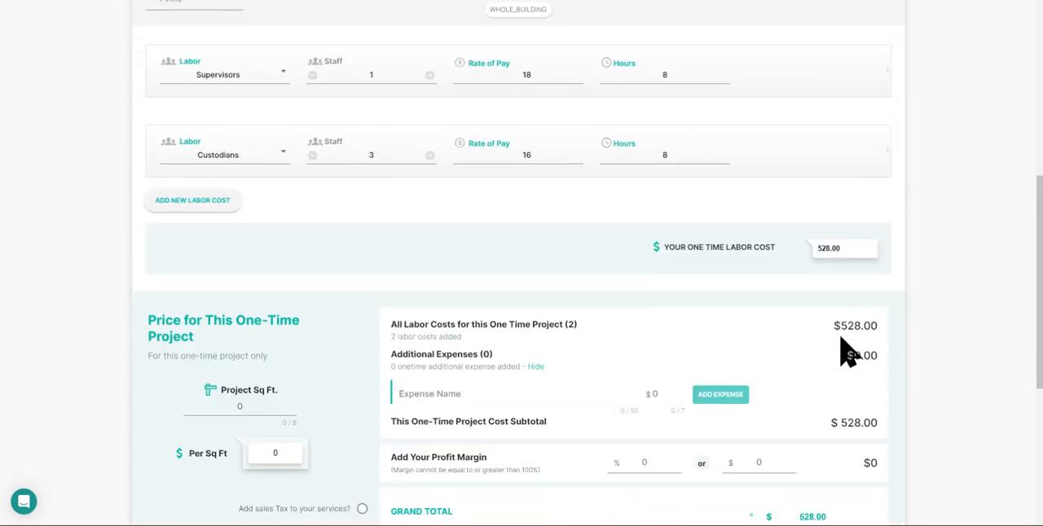
click(540, 393)
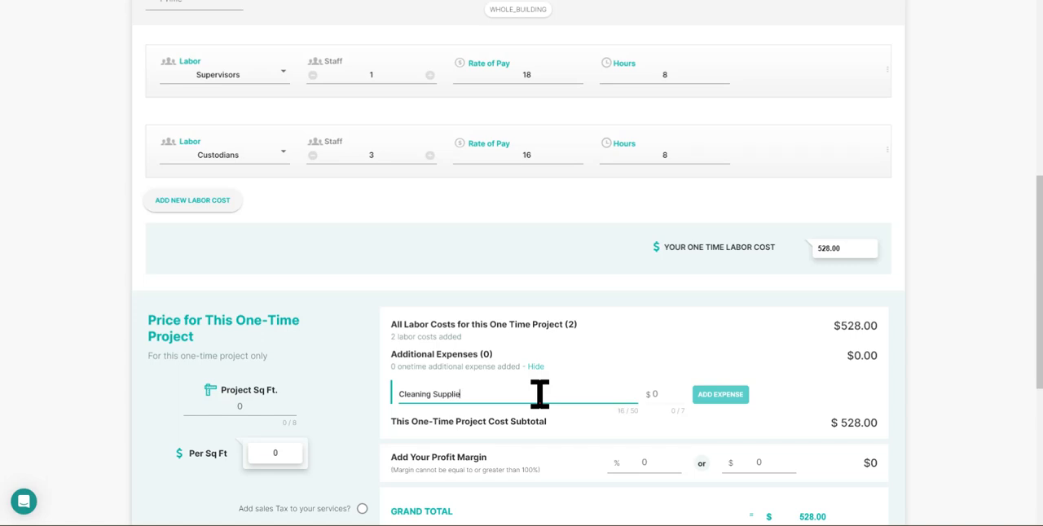
text(200)
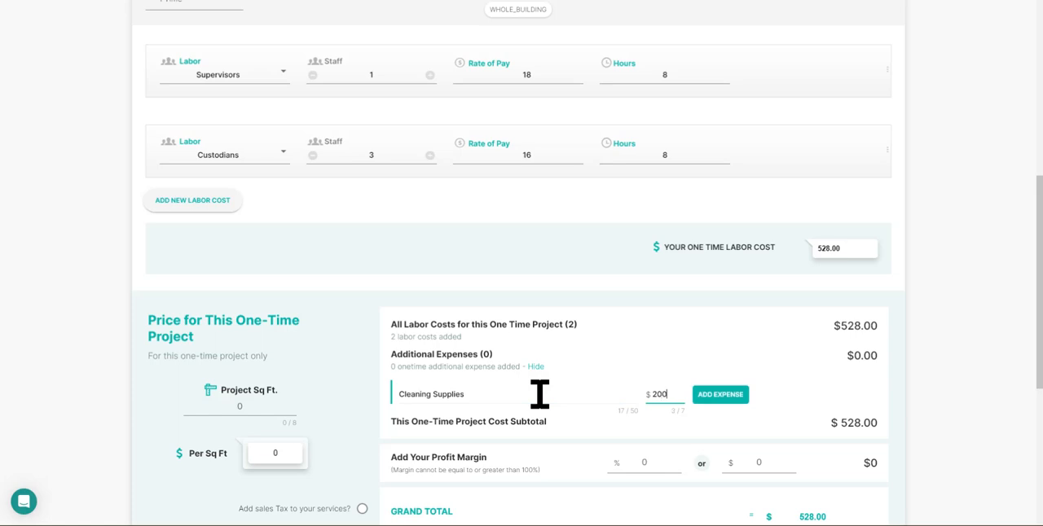
click(735, 398)
Step: Add a Fuel/Drive time expense of $75 to the Phase 1 Rough Clean project
click(457, 422)
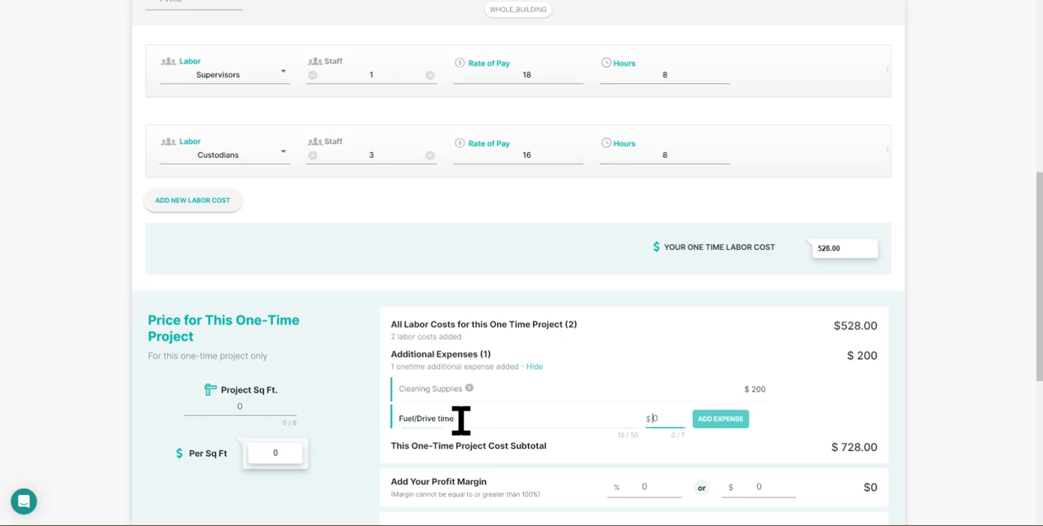
text(75)
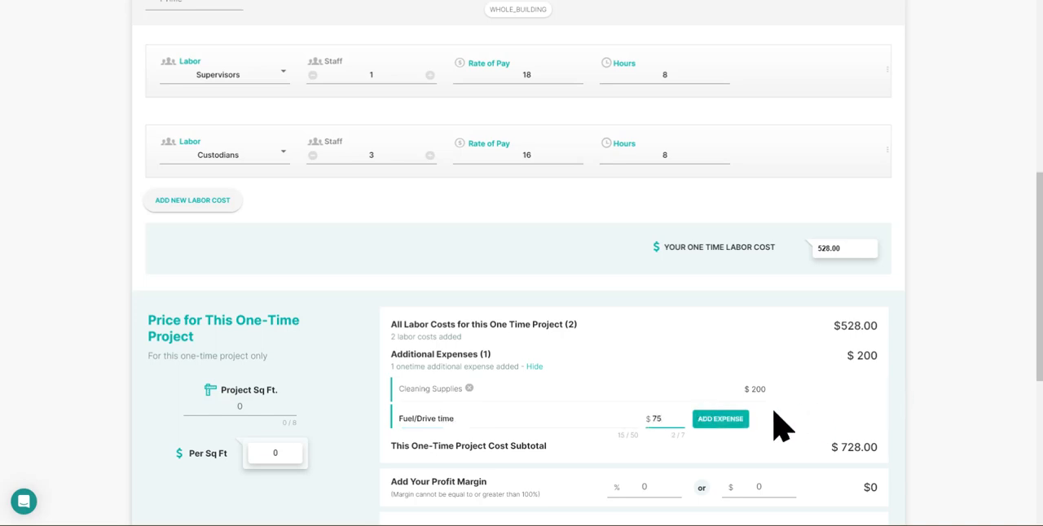
click(732, 427)
Step: Set the Phase 1 Rough Clean profit margin to 30 percent and compare it with the labor entries
scroll(884, 268, down, 1)
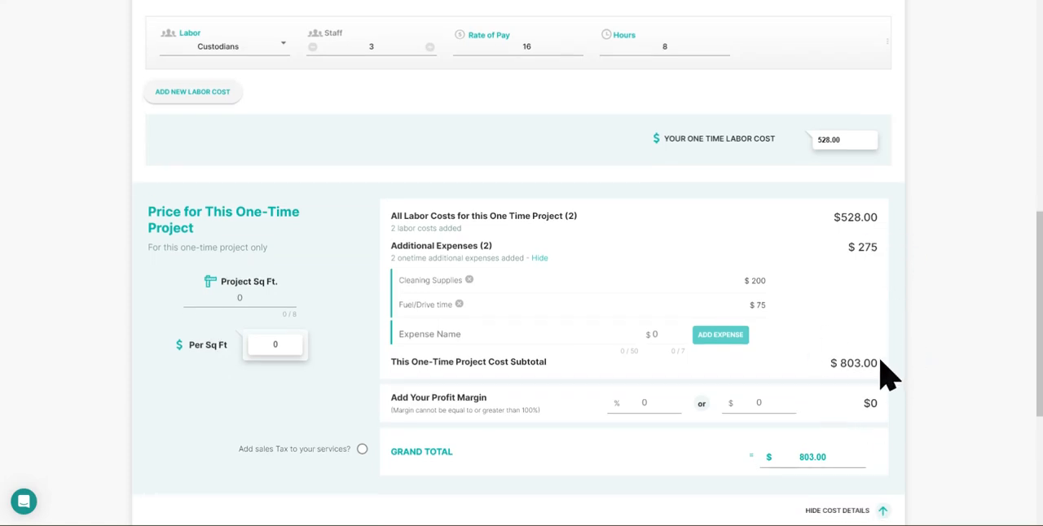
click(658, 402)
text(30)
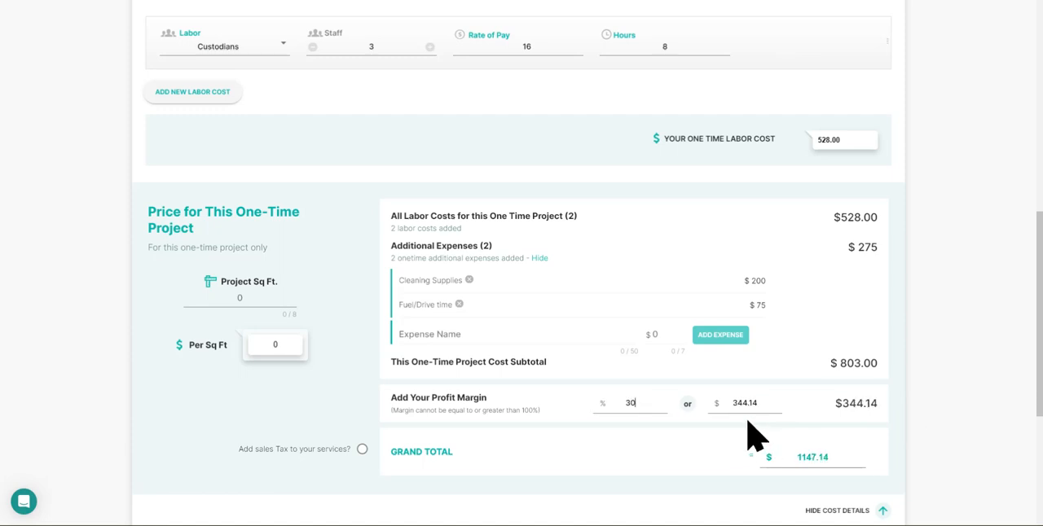
scroll(680, 277, up, 1)
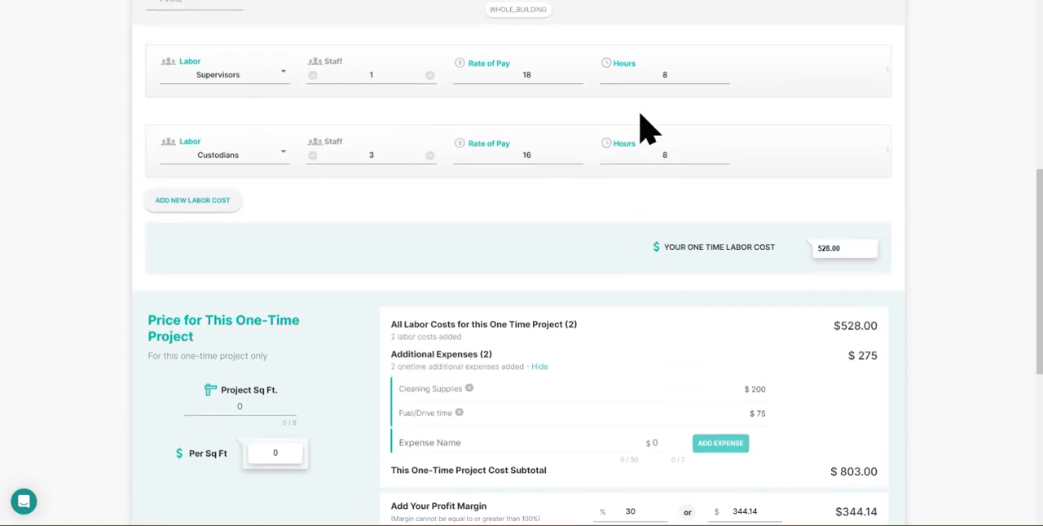
Step: Set the project square footage of Phase 1 Rough Clean to 12000
scroll(673, 187, down, 1)
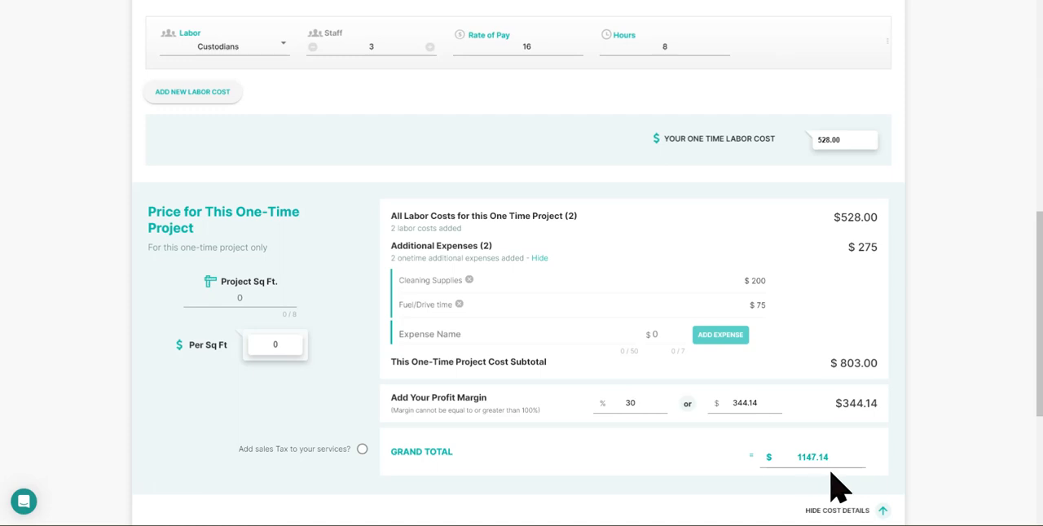
click(242, 298)
click(291, 303)
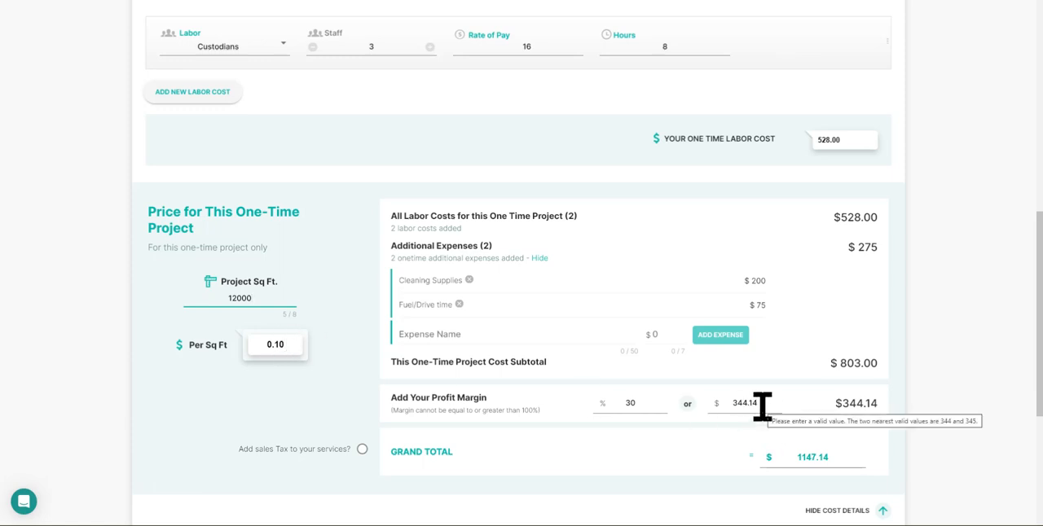
Step: Set the Phase 1 Rough Clean profit margin to a dollar amount of 1500 and check the matching percentage
double_click(733, 402)
text(1500)
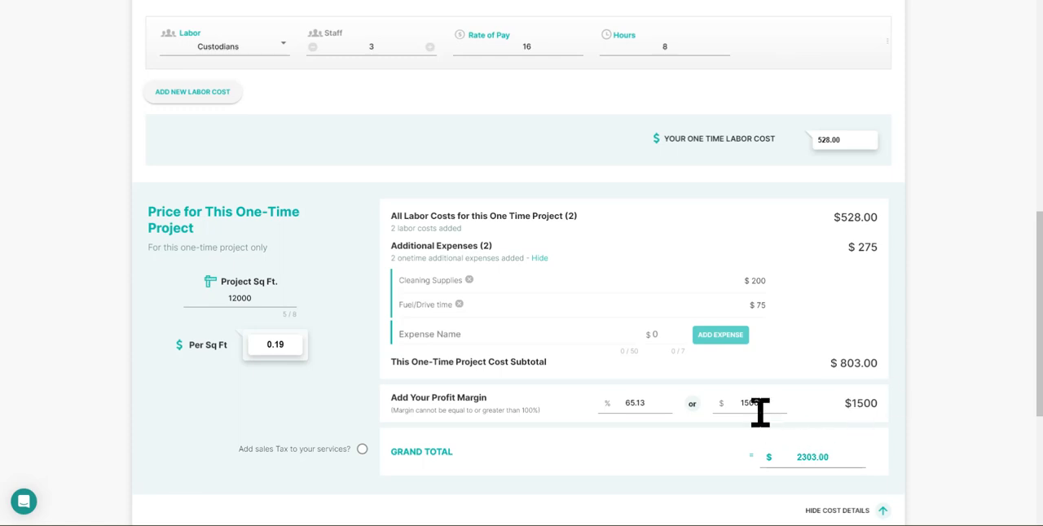
double_click(626, 403)
Step: Set the Phase 1 Rough Clean grand total to 3000 and check the profit margin as amount and percentage
click(838, 459)
double_click(827, 461)
text(3000)
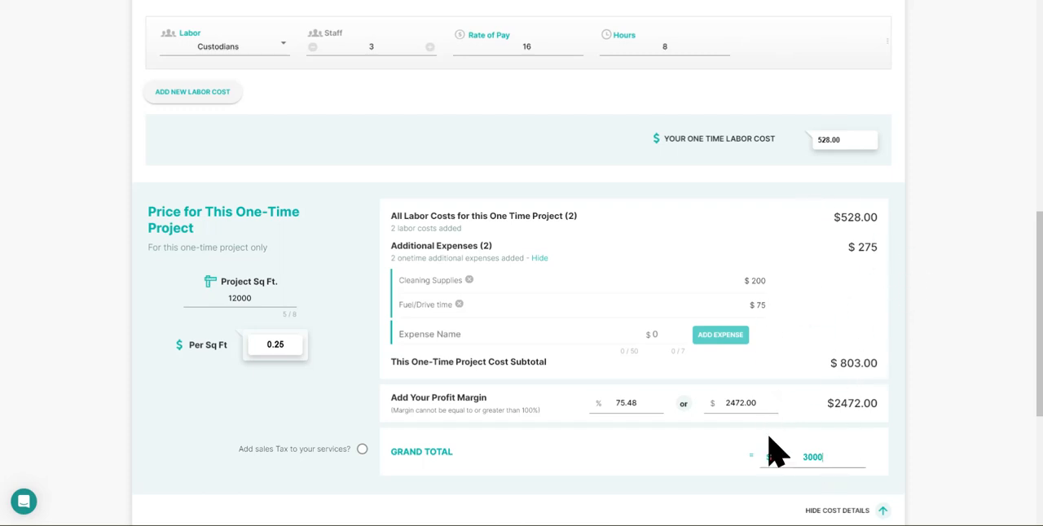
drag(771, 407, 721, 403)
drag(639, 403, 621, 403)
Step: Set the price per square foot of Phase 1 Rough Clean to .50 and check the grand total
click(284, 345)
key(BackSpace)
key(BackSpace)
key(BackSpace)
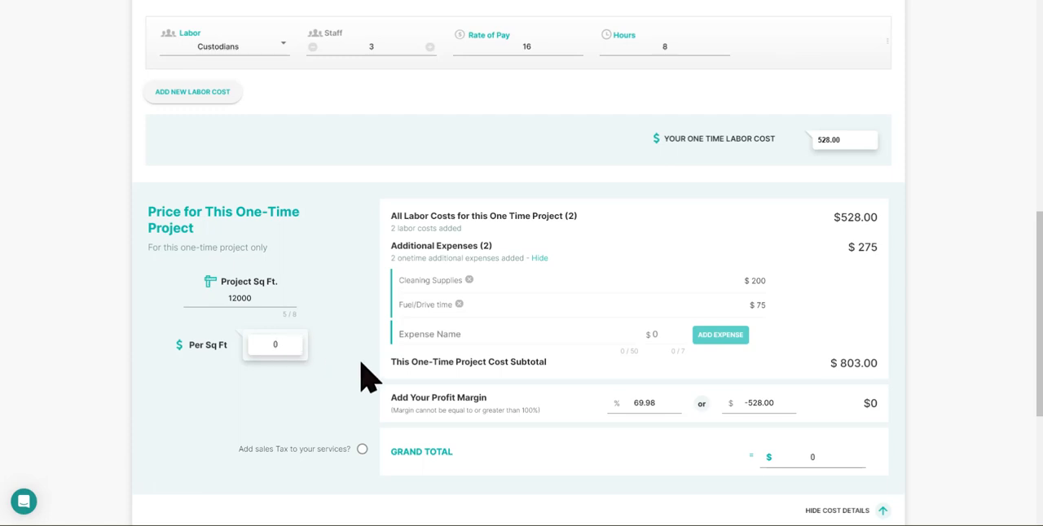
text(.5)
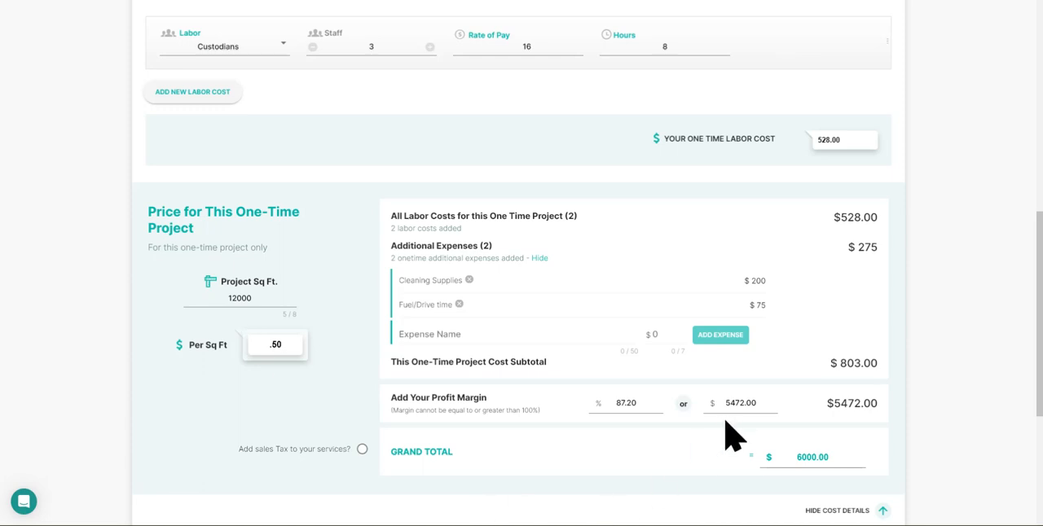
drag(828, 459, 791, 456)
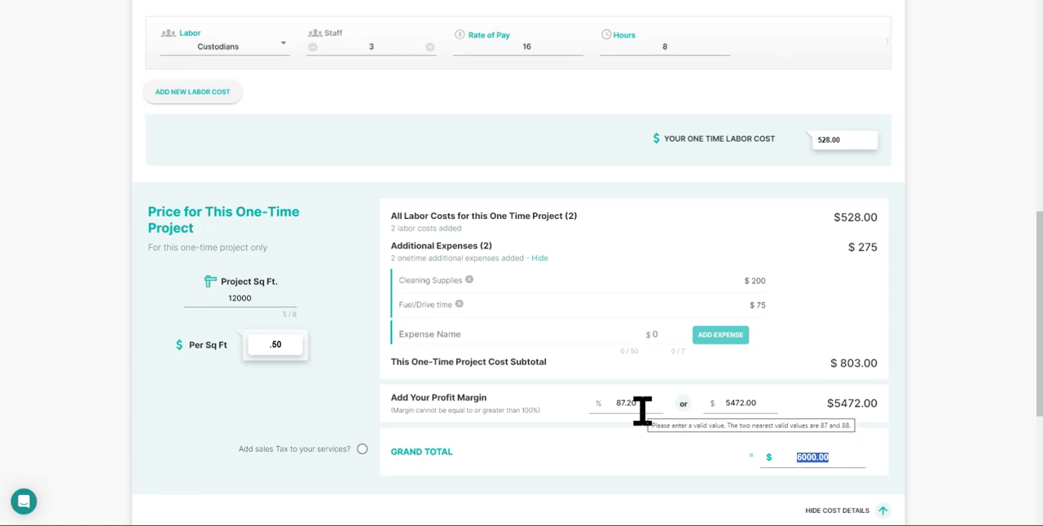
Step: Increase the Supervisors staff for Phase 1 Rough Clean to 2 and review the recalculated price
scroll(652, 412, up, 2)
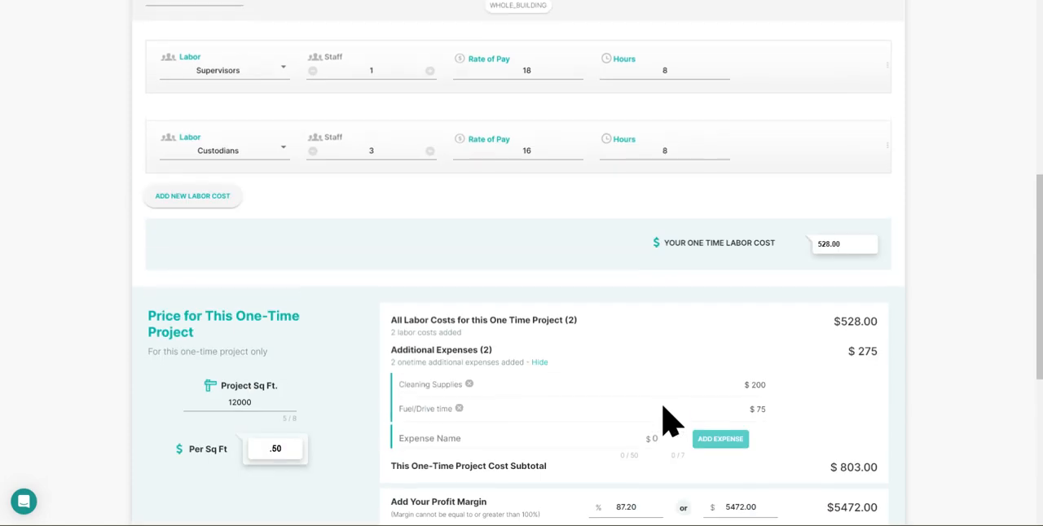
scroll(560, 192, up, 2)
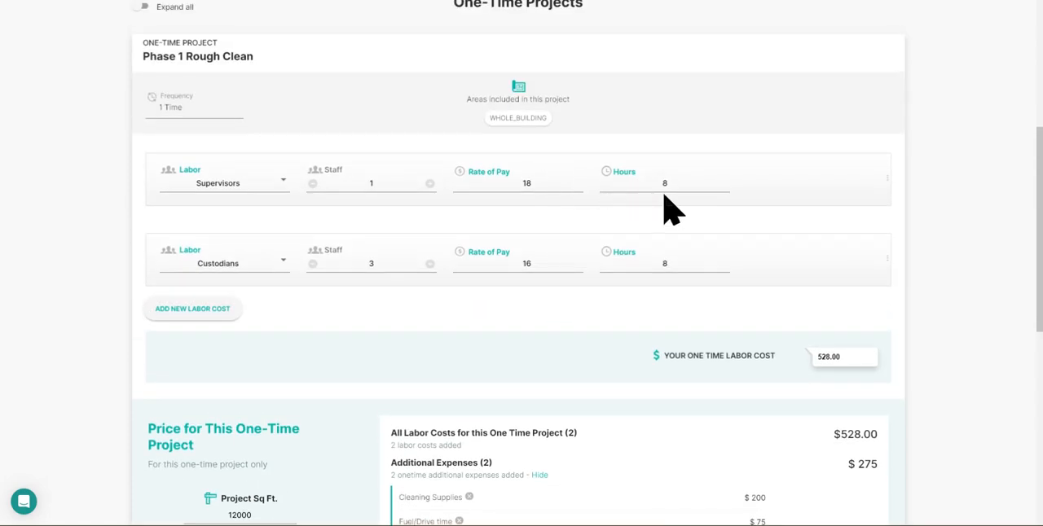
click(429, 184)
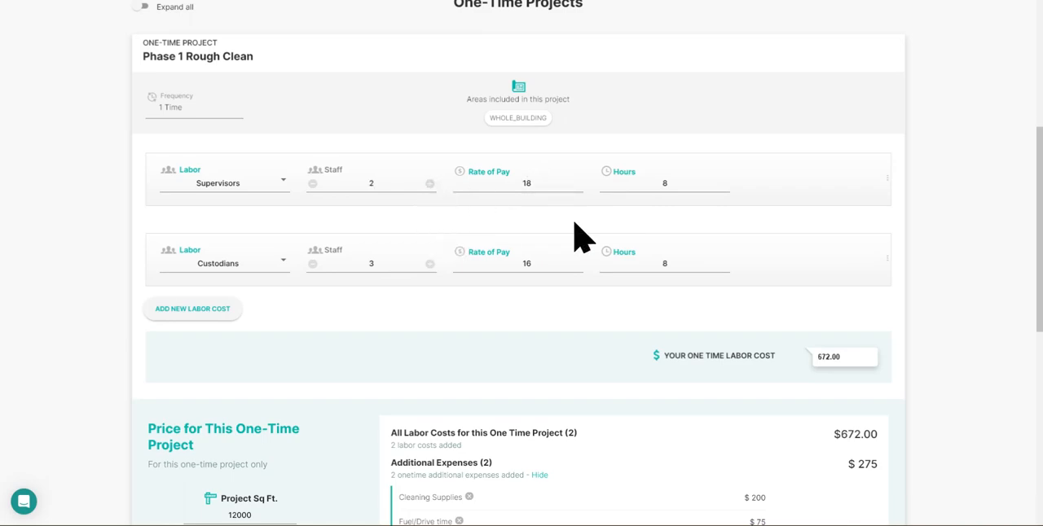
scroll(593, 261, down, 2)
scroll(594, 265, down, 4)
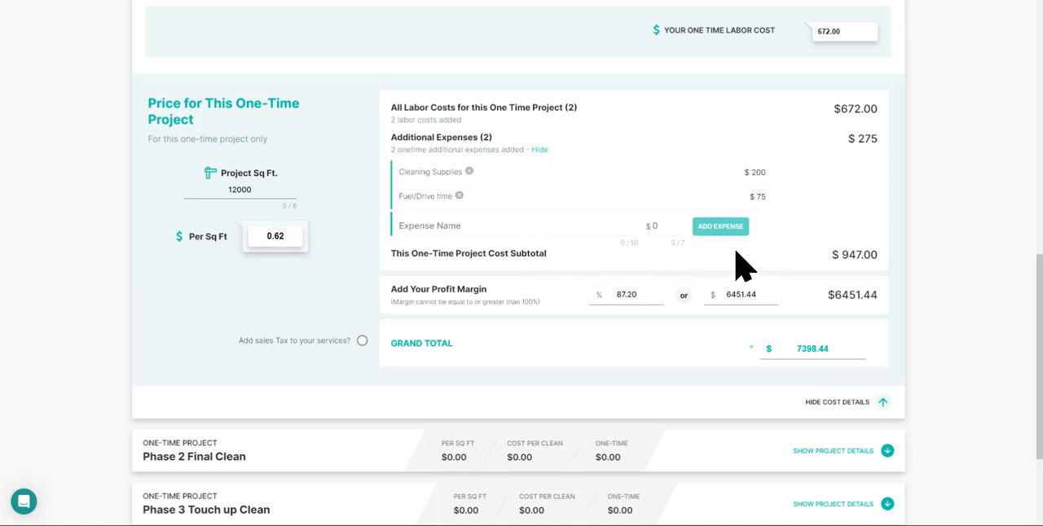
scroll(739, 268, up, 3)
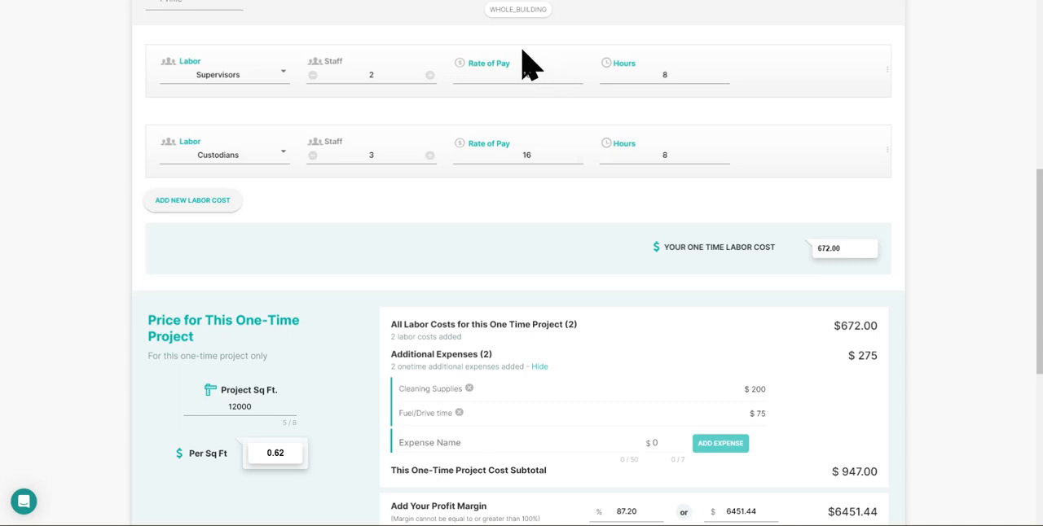
scroll(529, 342, down, 3)
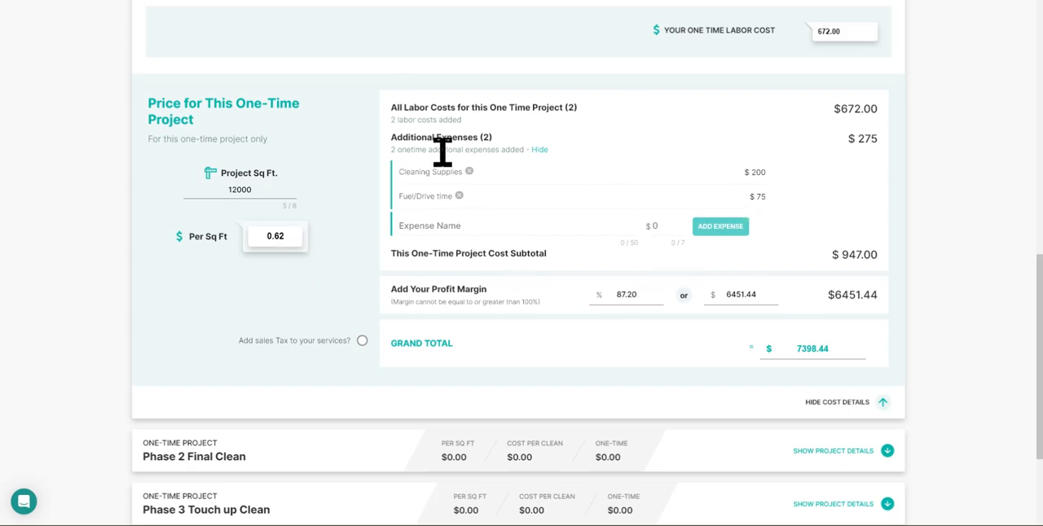
Step: Go to the Finalize Proposal stage and look over the proposal's sections
scroll(773, 342, down, 3)
scroll(782, 358, up, 5)
scroll(778, 353, up, 5)
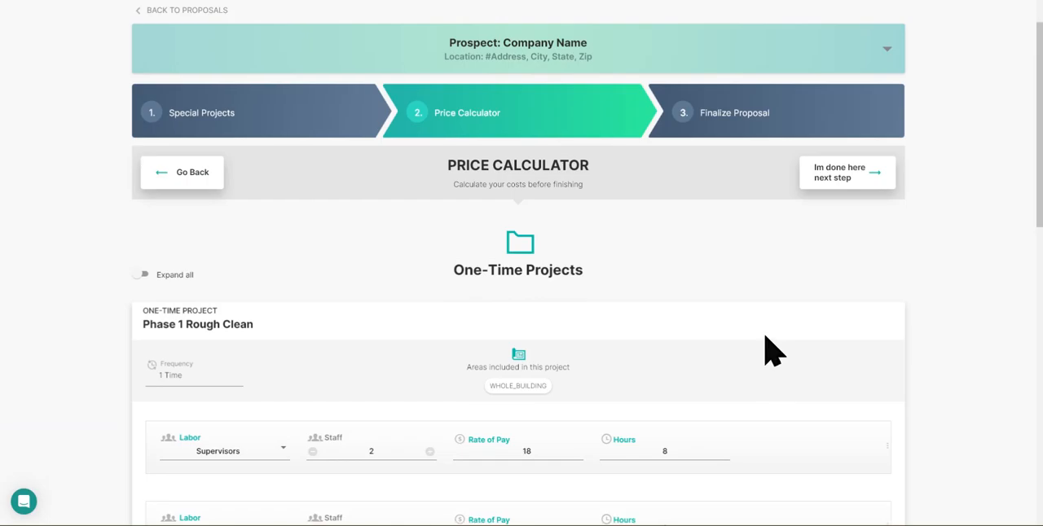
click(726, 191)
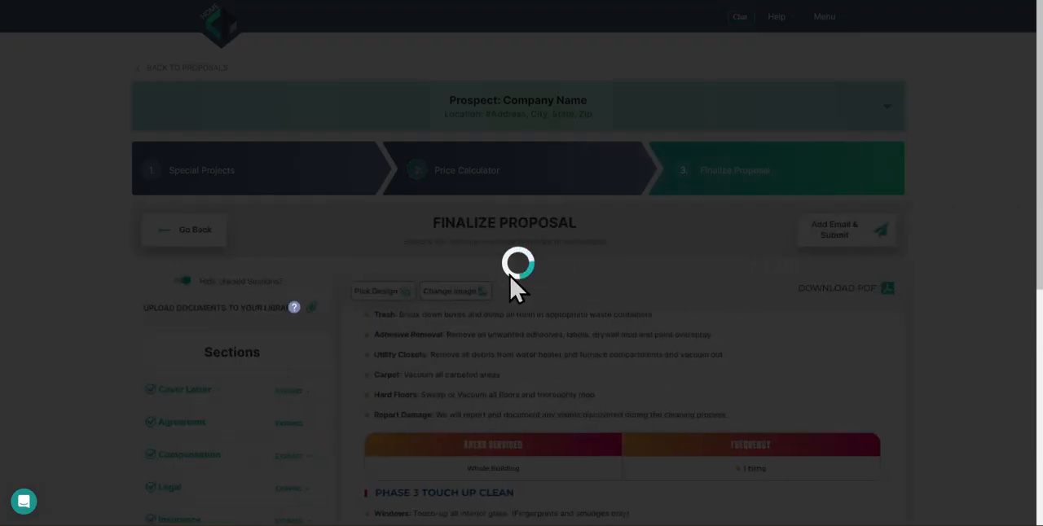
scroll(238, 397, down, 4)
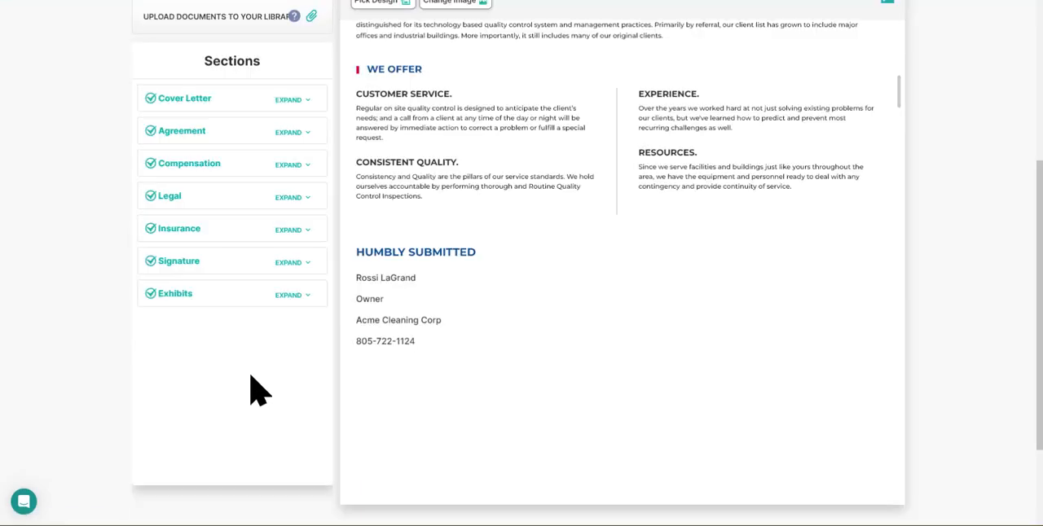
scroll(273, 326, up, 3)
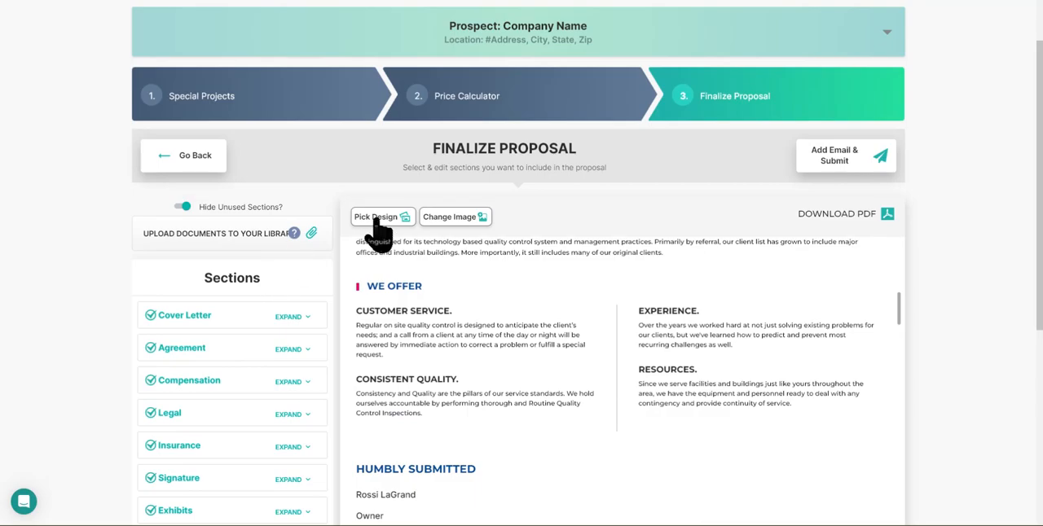
Step: Browse the professionally designed proposal themes and apply the white cover with blue waves and a gloved cleaner wiping an office desk
click(382, 218)
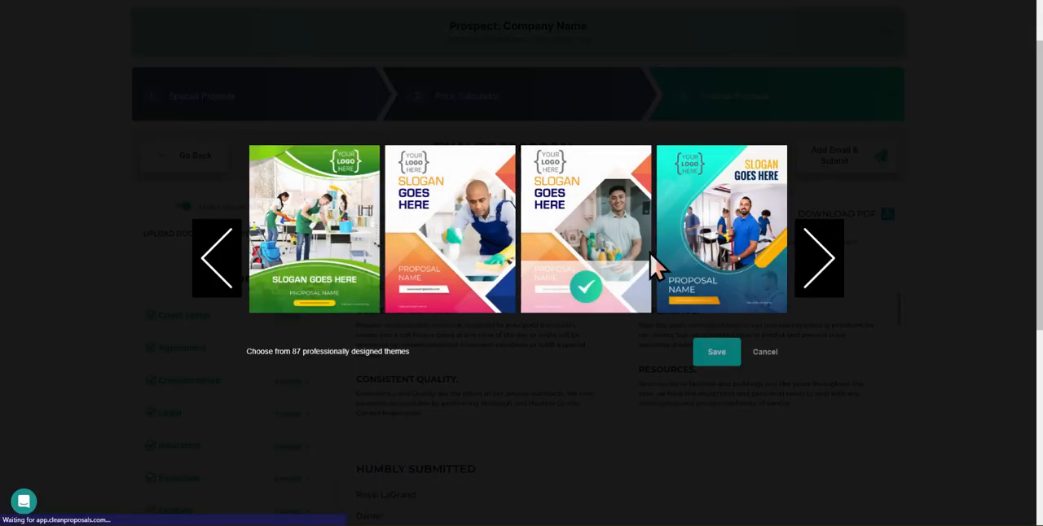
click(827, 273)
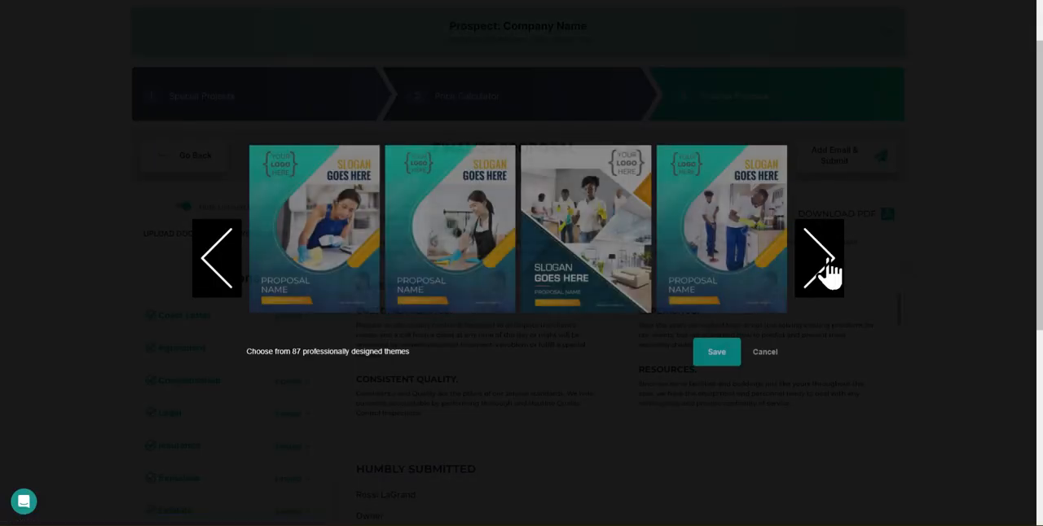
click(828, 273)
click(828, 273)
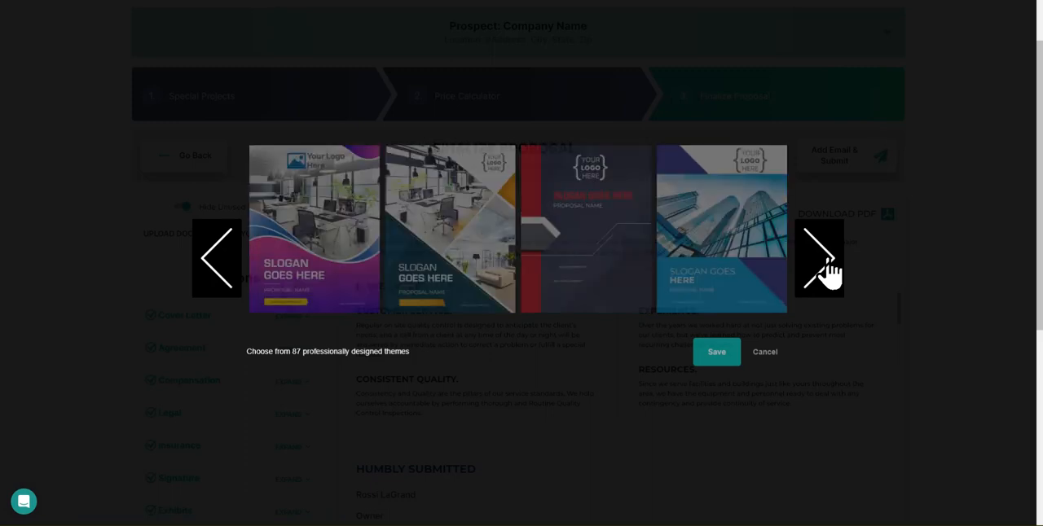
click(827, 273)
click(827, 273)
click(827, 273)
click(828, 273)
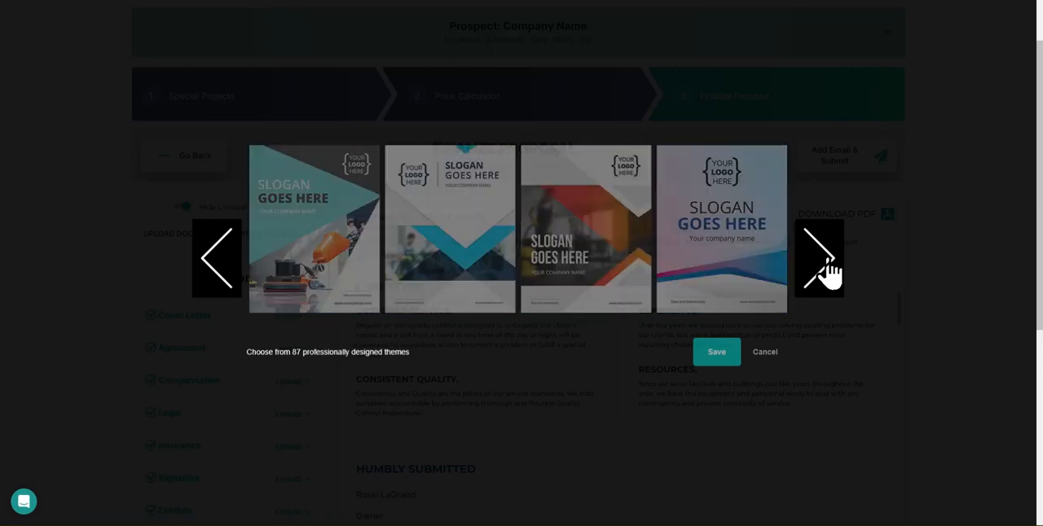
click(827, 273)
click(827, 272)
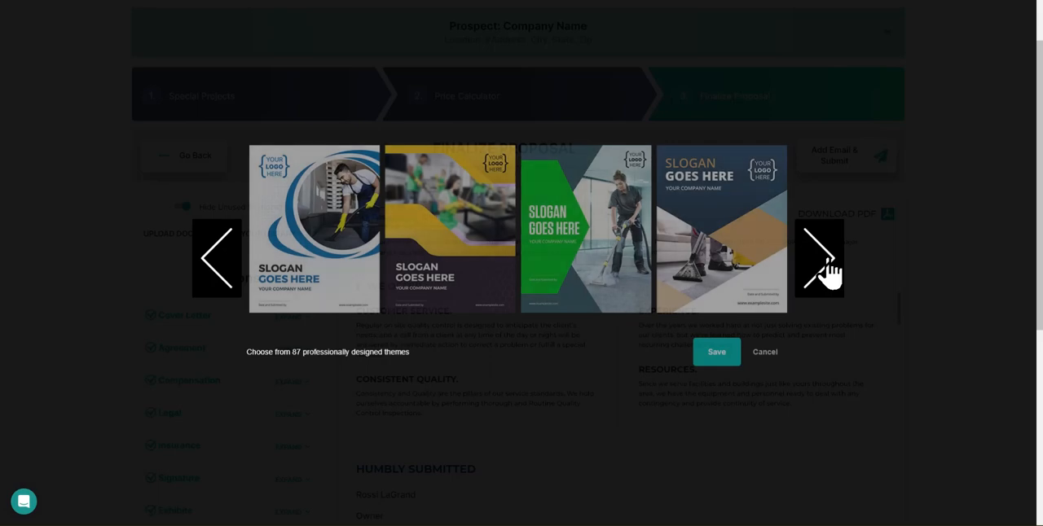
click(828, 273)
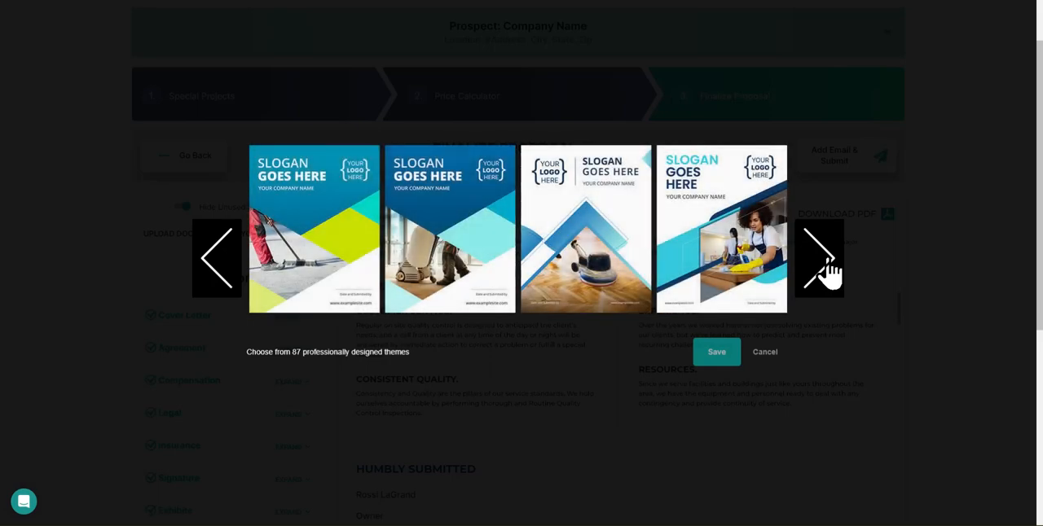
click(828, 272)
click(827, 272)
click(827, 273)
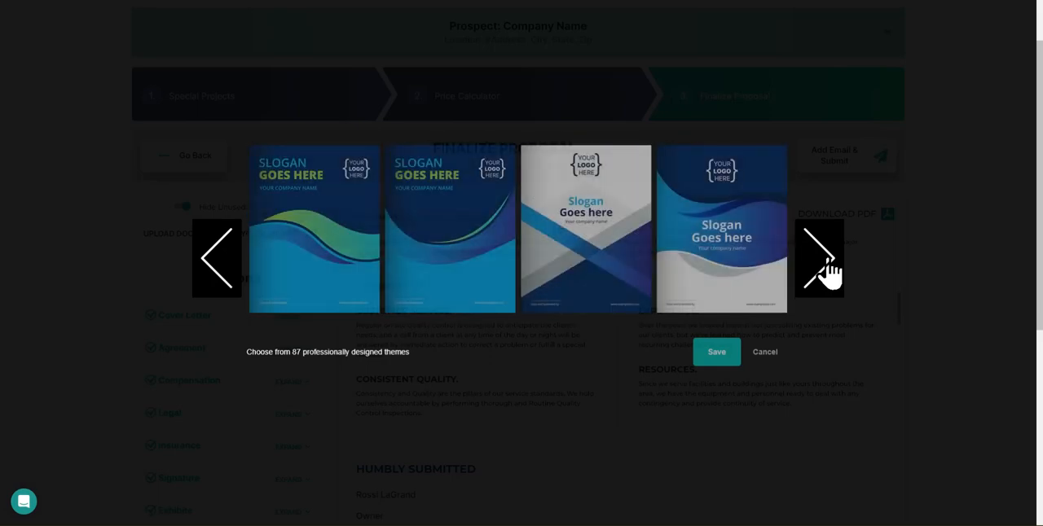
click(206, 262)
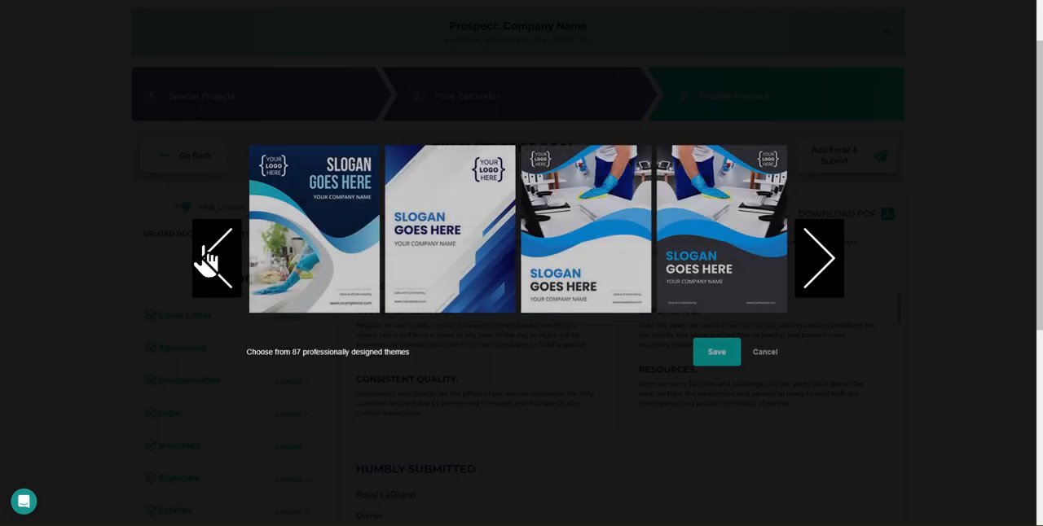
click(601, 226)
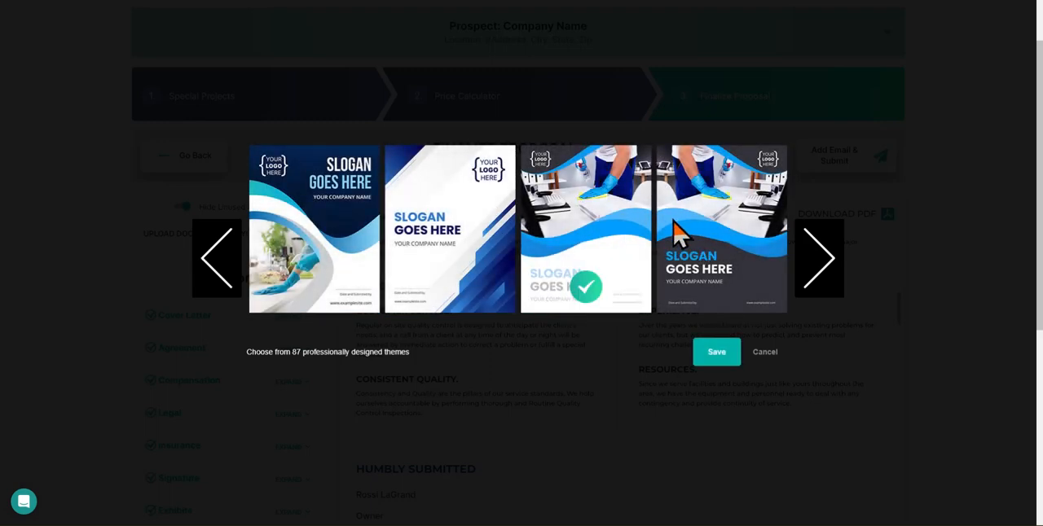
click(718, 353)
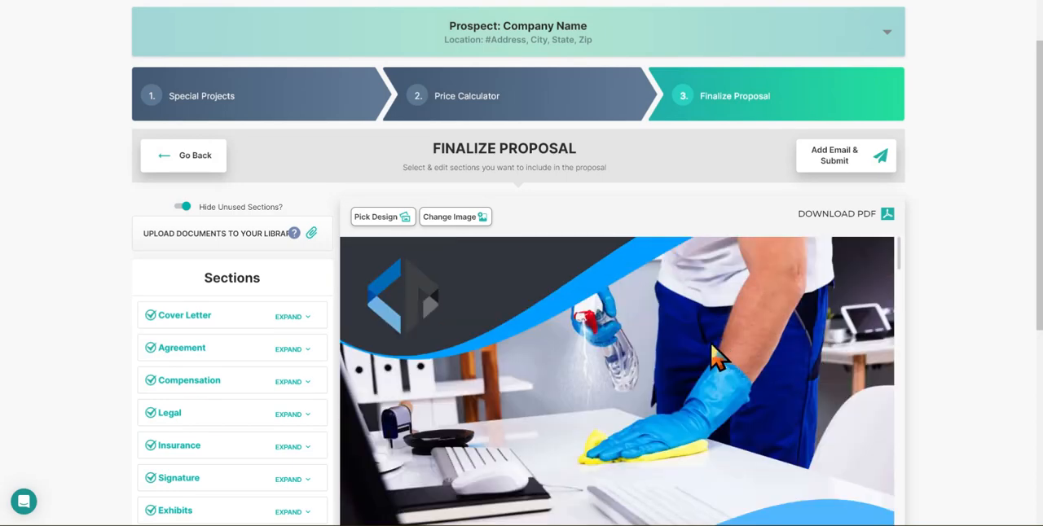
Step: Look over the redesigned proposal cover and cover letter in the preview
scroll(966, 338, down, 3)
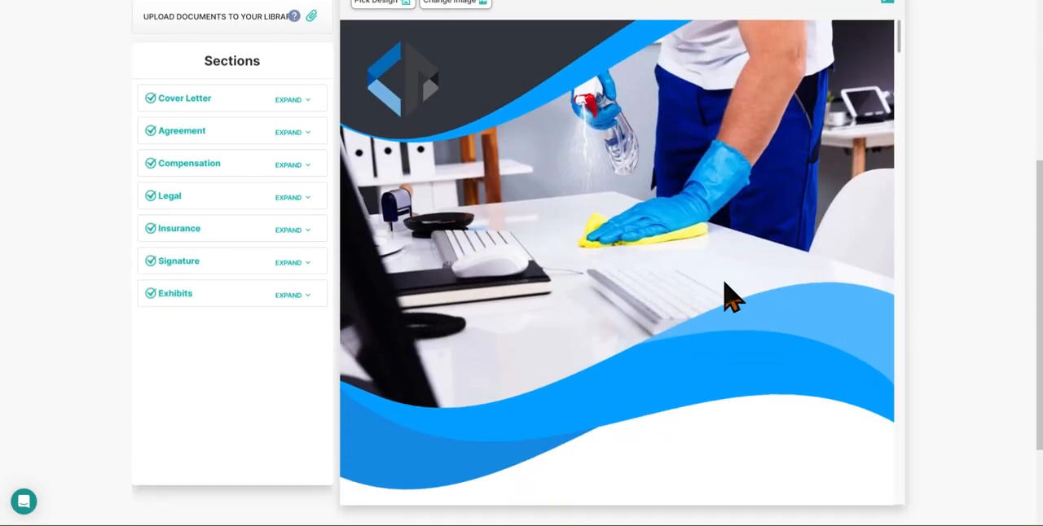
scroll(461, 105, down, 3)
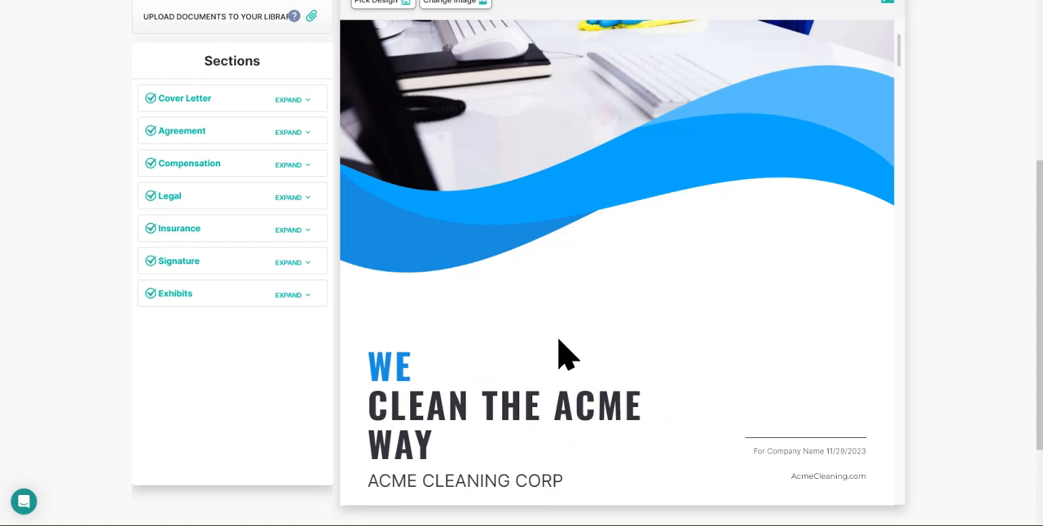
scroll(515, 342, down, 3)
scroll(515, 342, down, 3)
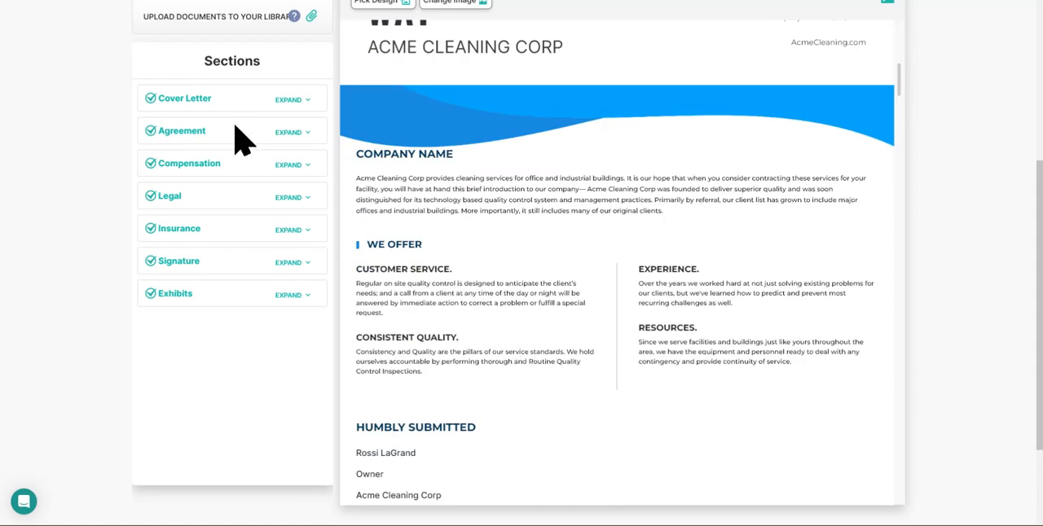
Step: Open the Cover Letter's Company Name details in the text editor, close them without saving, and collapse the section
click(295, 99)
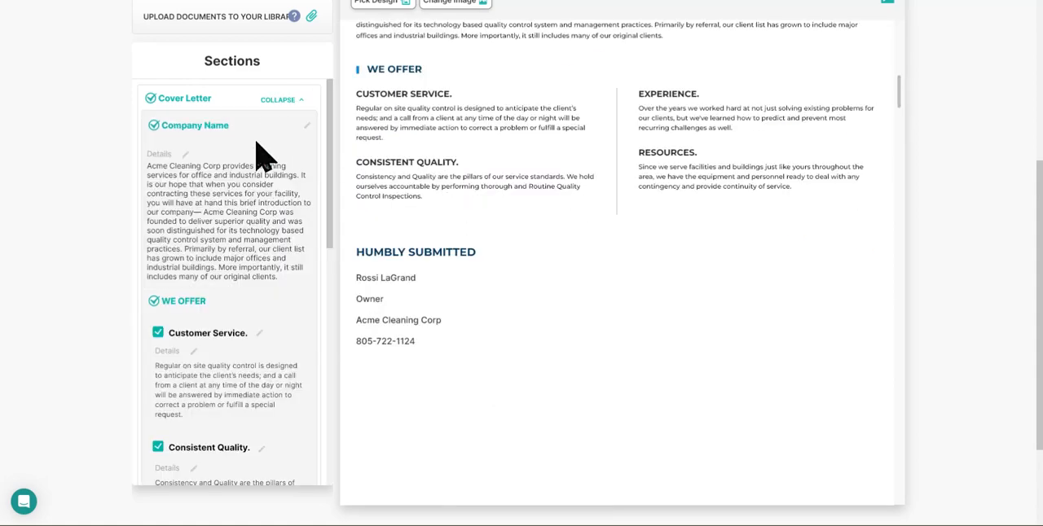
click(219, 171)
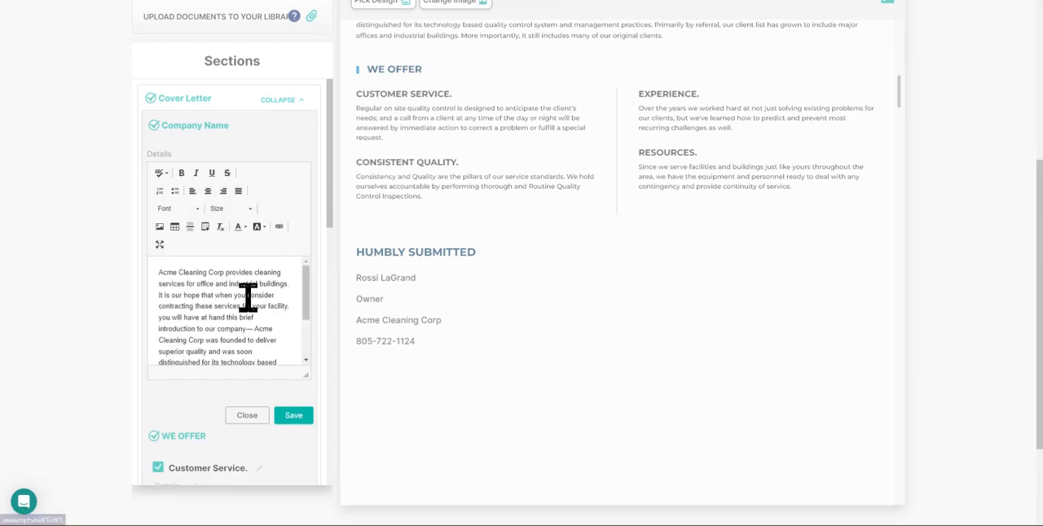
click(253, 415)
click(285, 99)
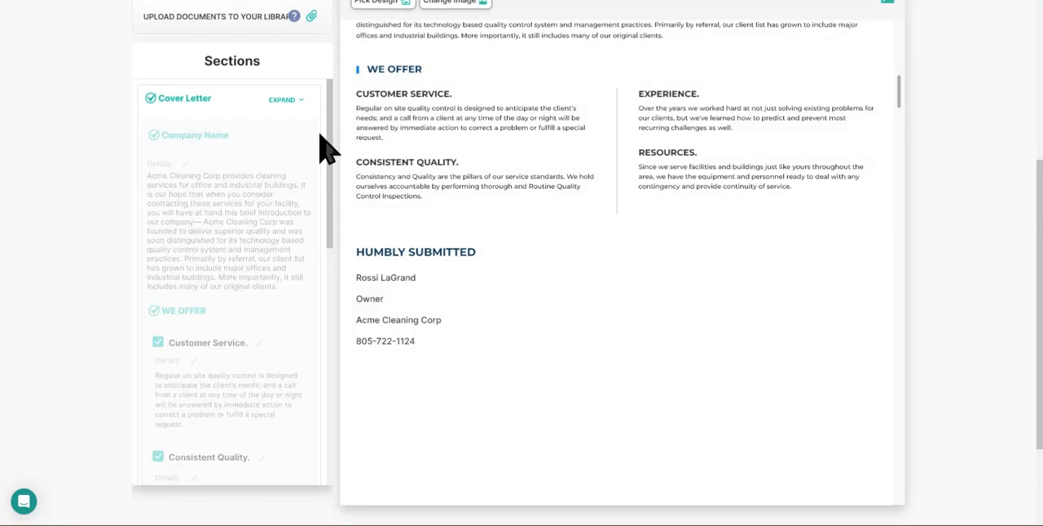
Step: Review the one-time project pricing tables for all three phases in the proposal's Compensation section
click(295, 172)
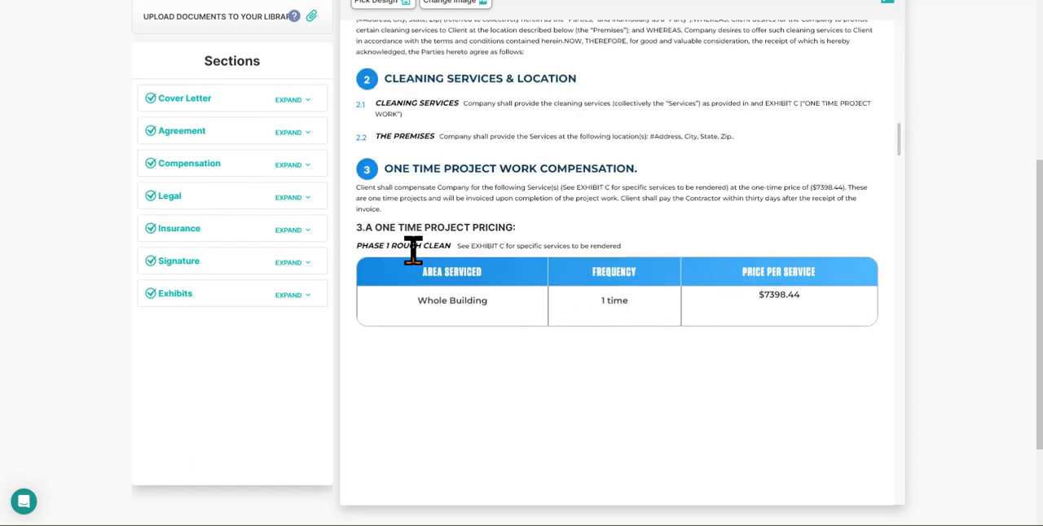
scroll(570, 253, down, 1)
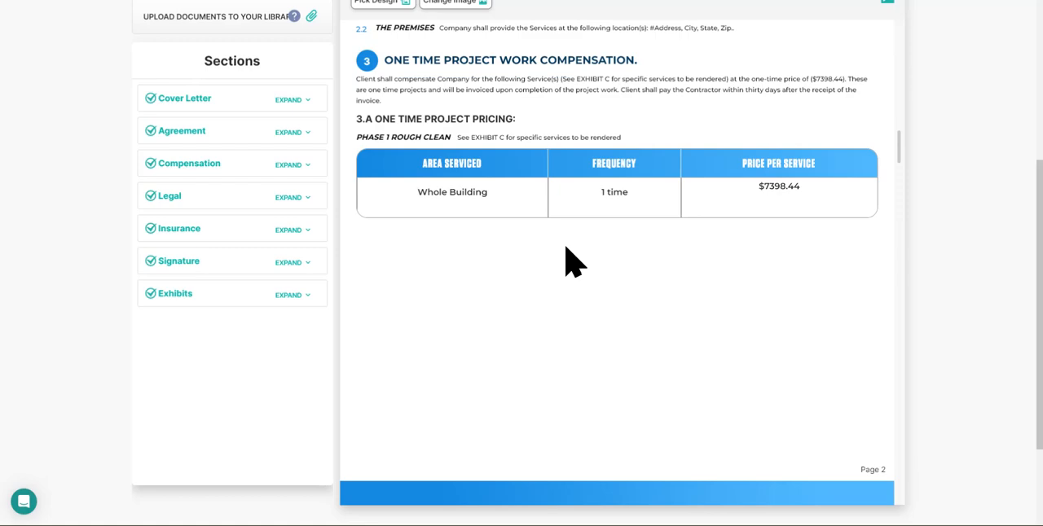
scroll(628, 164, down, 2)
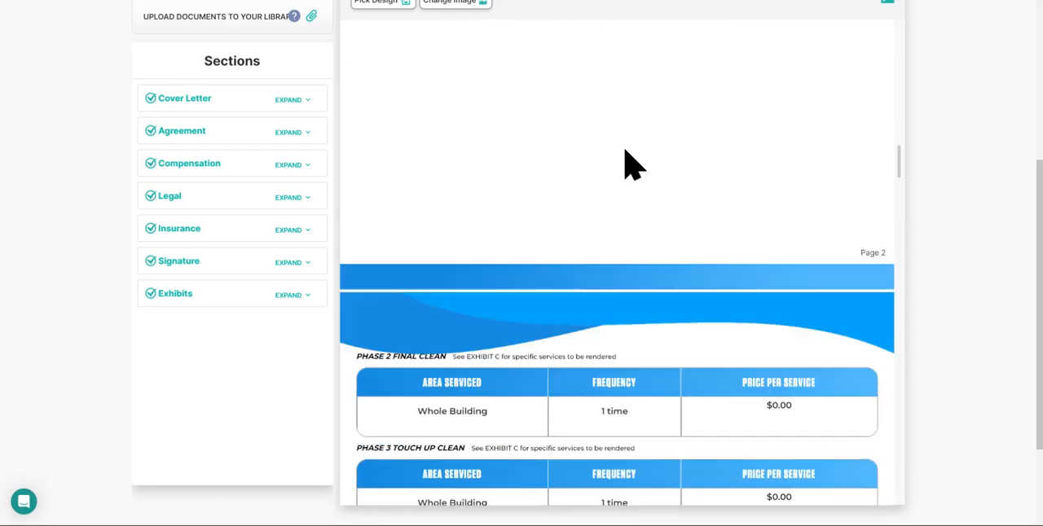
scroll(631, 165, down, 2)
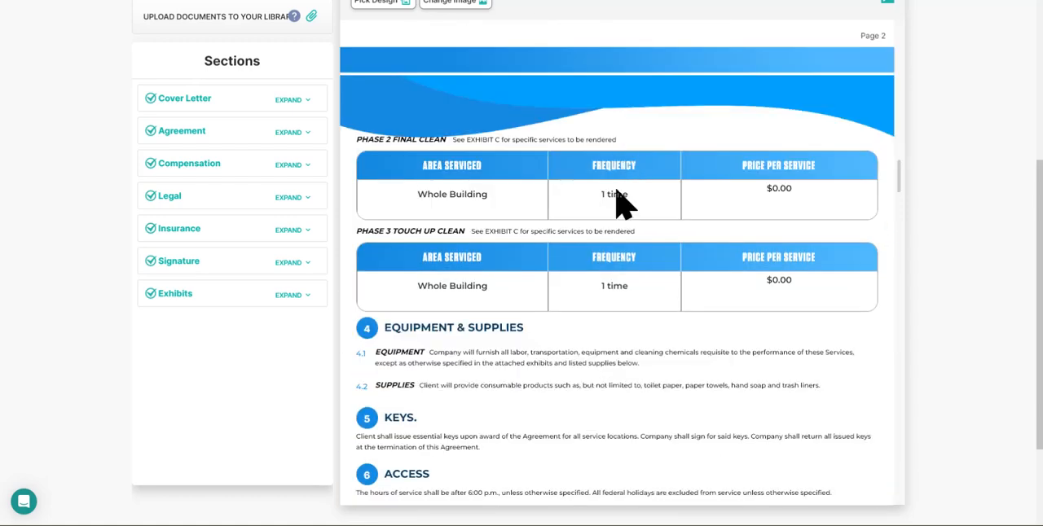
Step: Return to the Price Calculator stage and set the Phase 2 Final Clean grand total to 7500
scroll(465, 221, up, 2)
scroll(284, 214, up, 3)
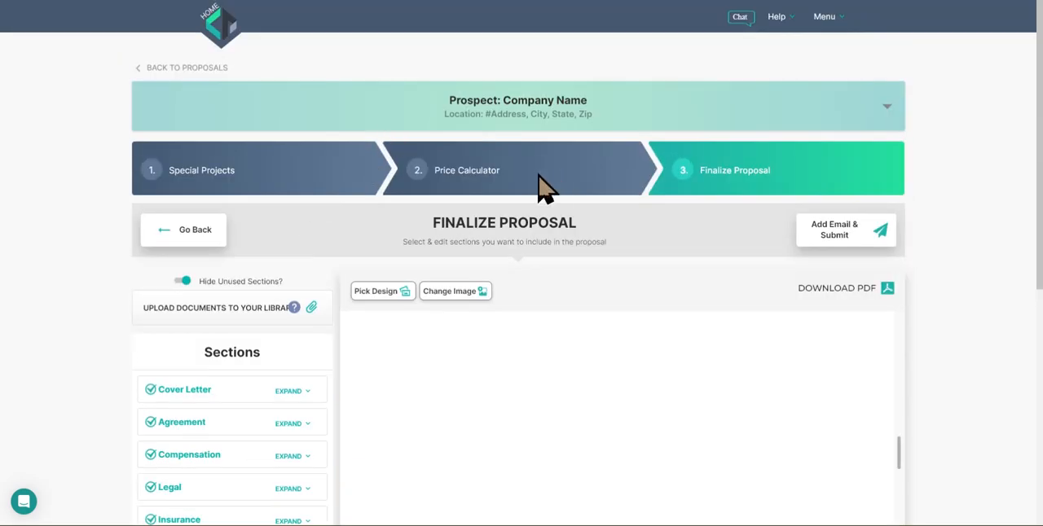
click(542, 187)
scroll(577, 338, down, 4)
scroll(577, 335, down, 4)
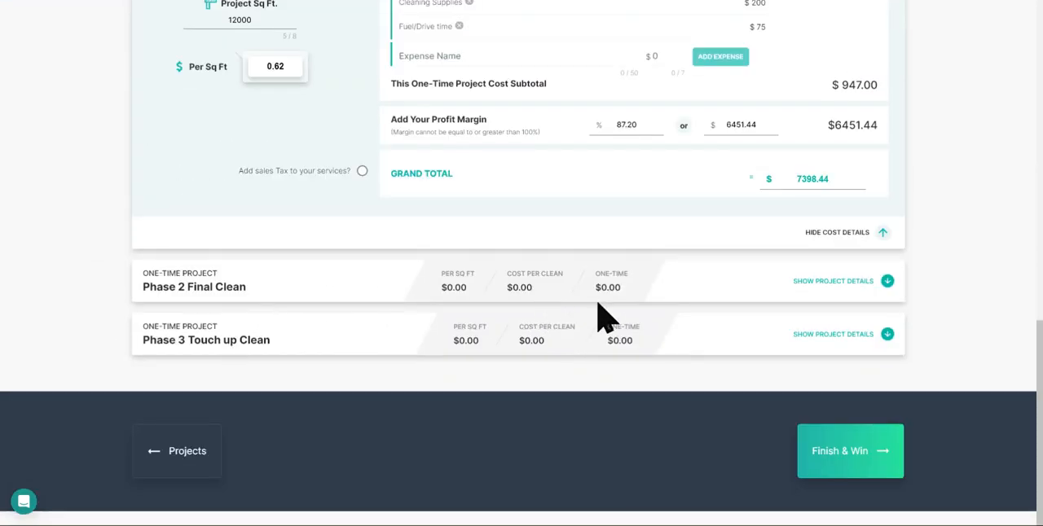
click(887, 281)
scroll(822, 383, down, 3)
scroll(819, 383, down, 1)
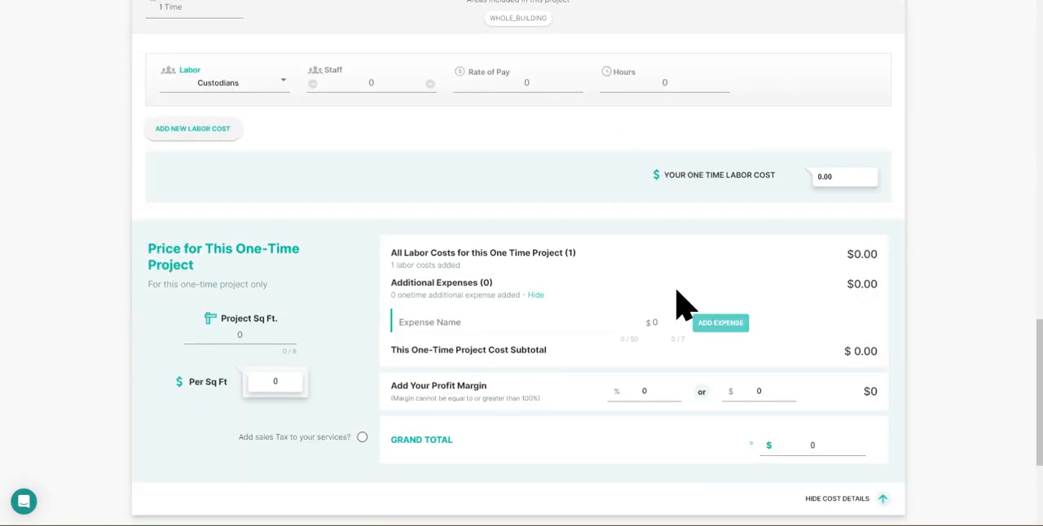
text(7500)
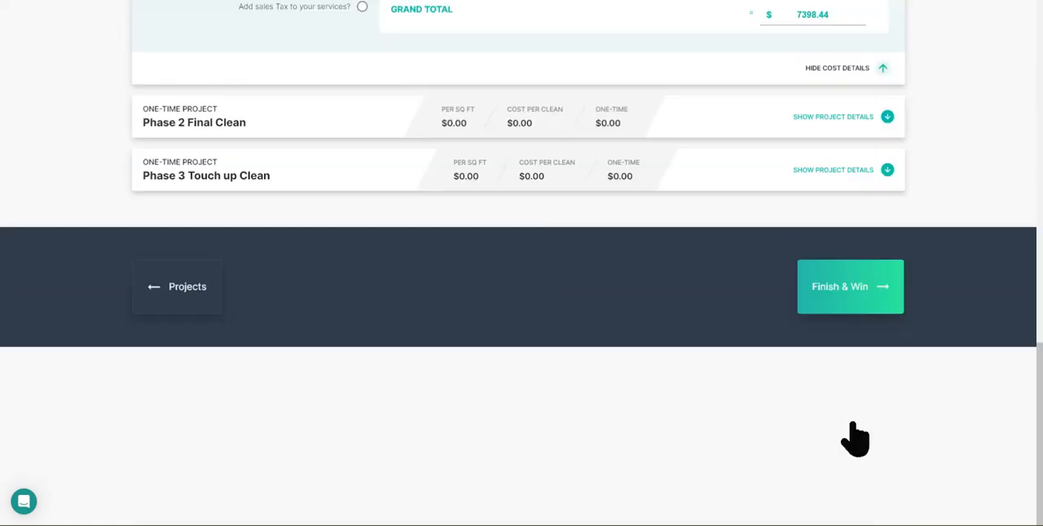
Step: Collapse the Phase 2 cost details and set the Phase 3 Touch up Clean grand total to 1200
scroll(854, 437, up, 2)
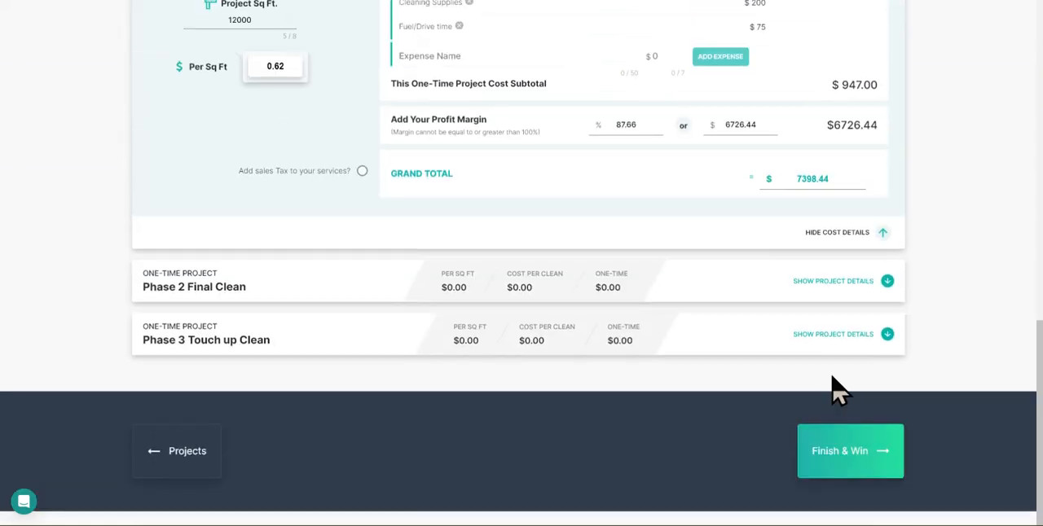
click(880, 341)
scroll(794, 415, down, 6)
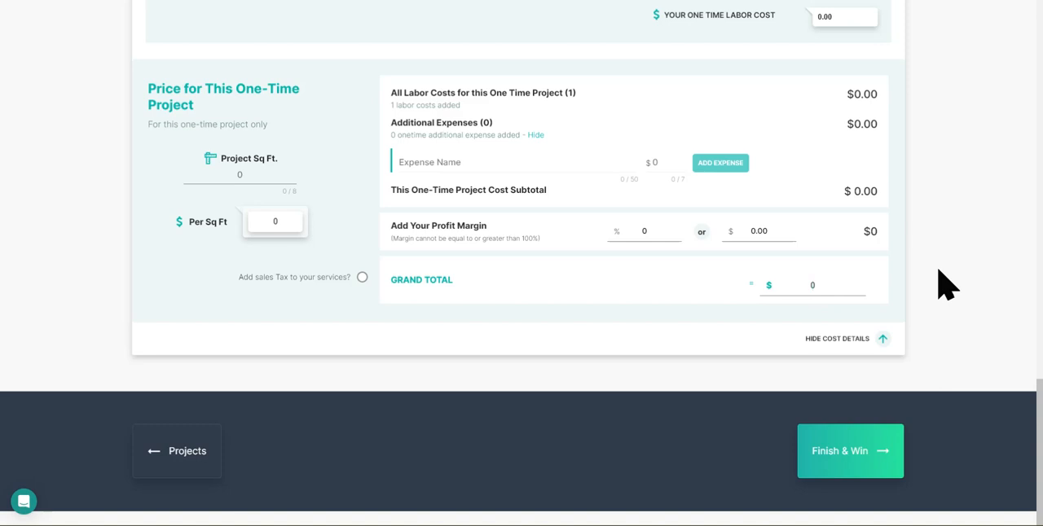
text(200)
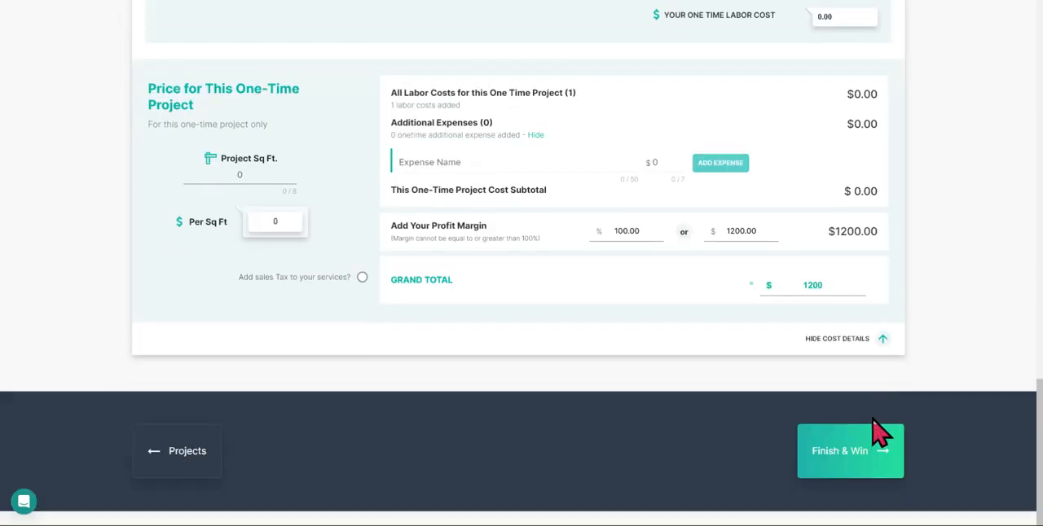
Step: Finish the pricing to return to the proposal and review its updated Phase 2 and Phase 3 prices and the clauses below
click(876, 430)
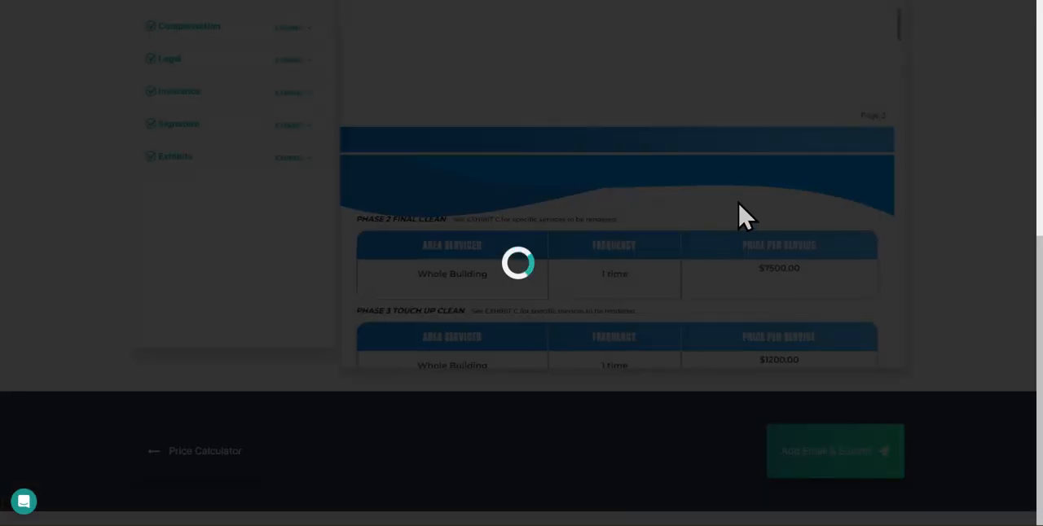
scroll(740, 244, down, 1)
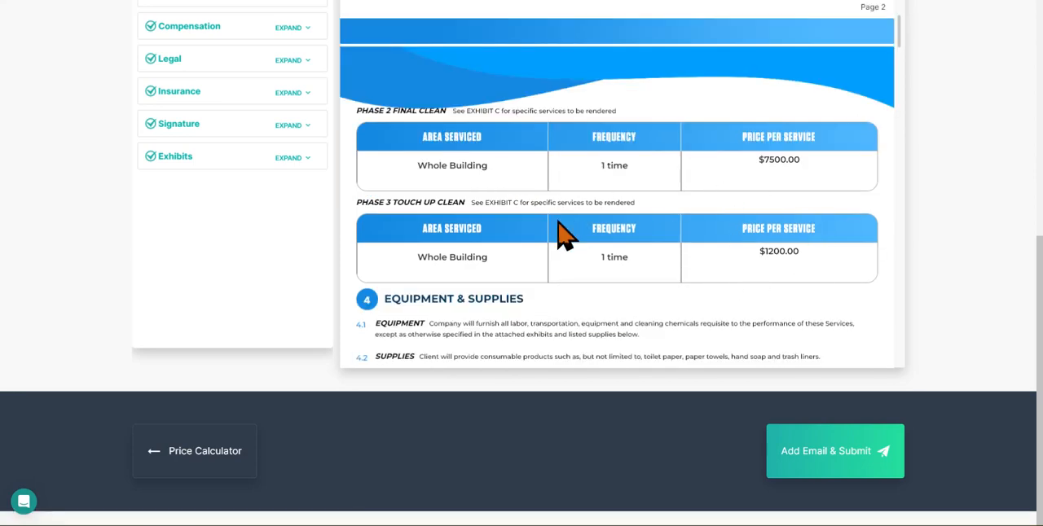
scroll(505, 249, down, 3)
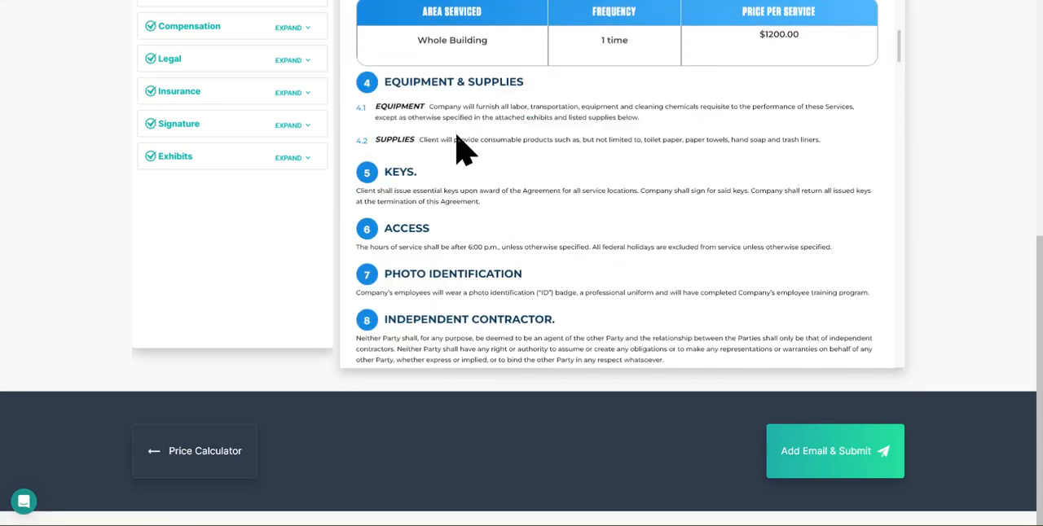
scroll(463, 204, down, 5)
Step: Expand the Legal section and exclude the Photo Identification clause from the proposal
scroll(253, 194, up, 1)
scroll(252, 194, up, 2)
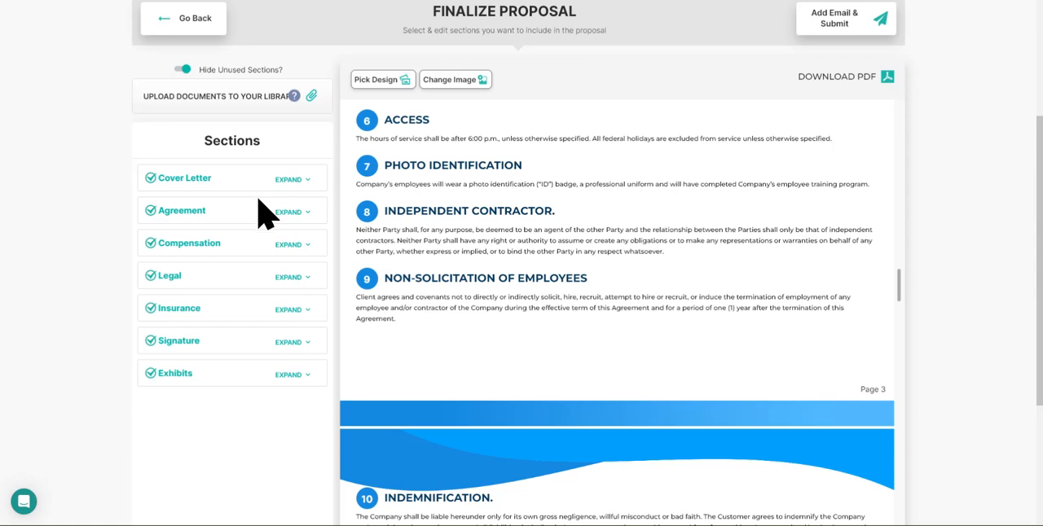
click(304, 284)
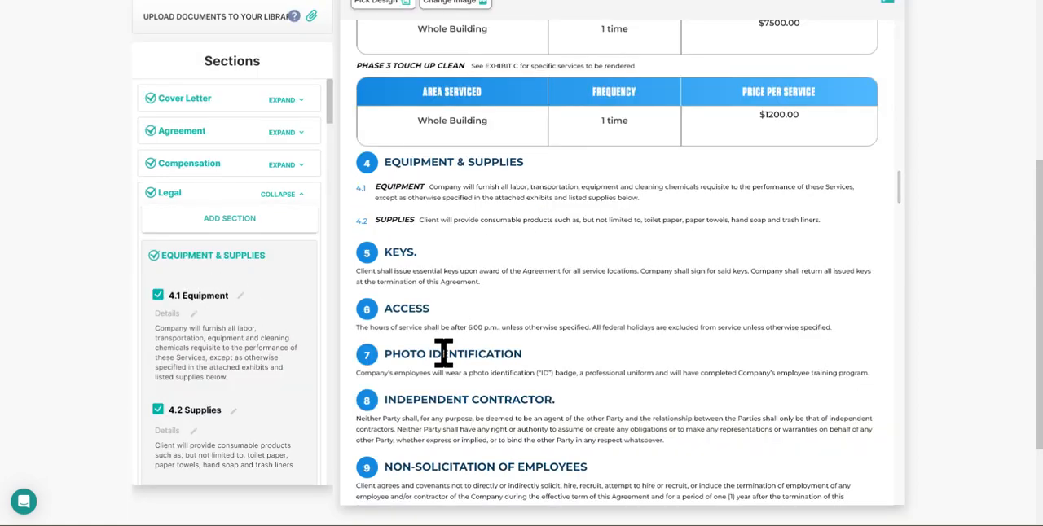
scroll(218, 370, down, 8)
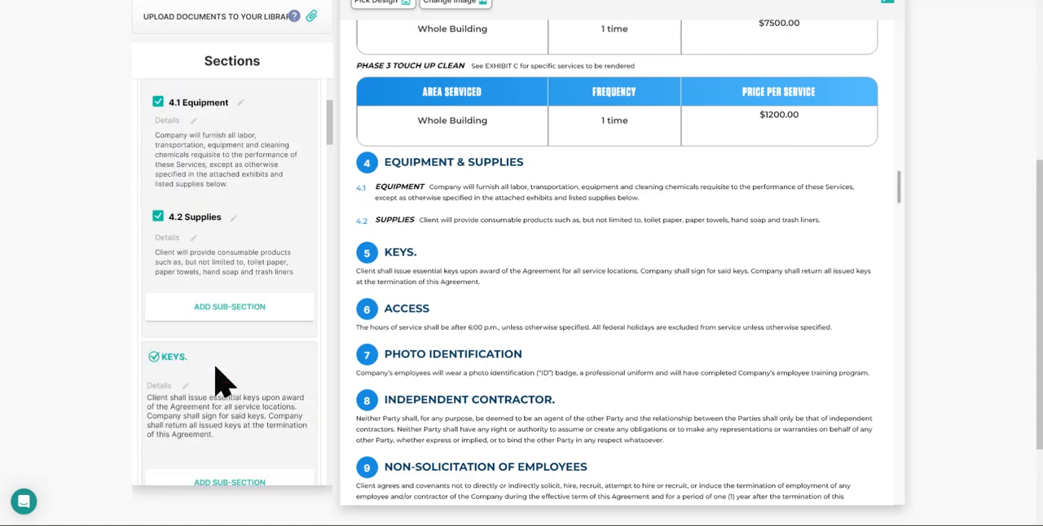
scroll(215, 364, down, 1)
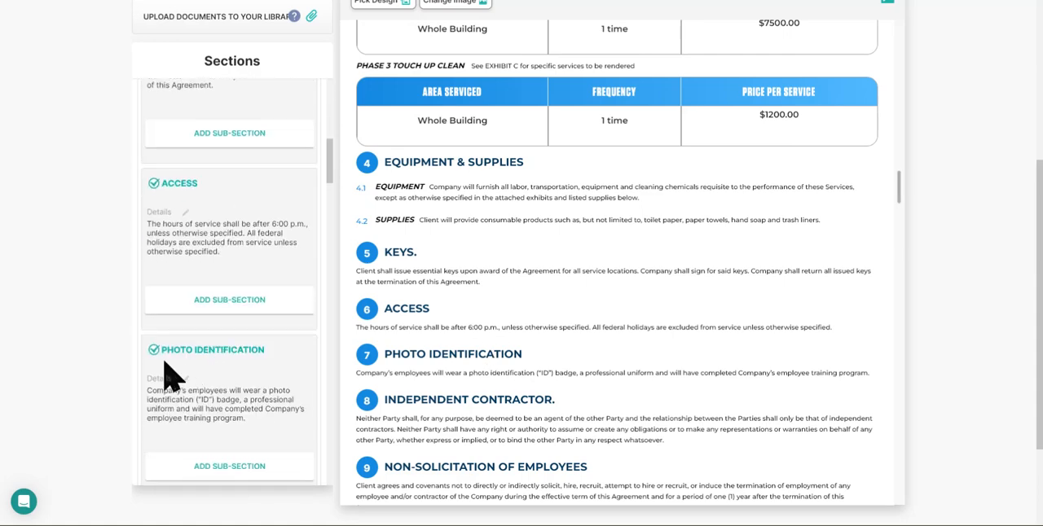
click(154, 350)
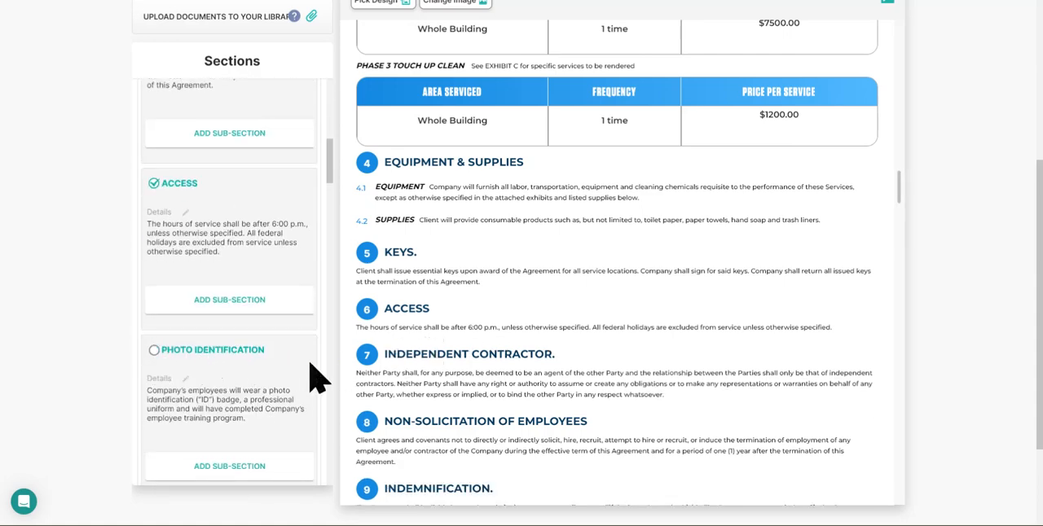
Step: Open the 4.2 Supplies clause details in the Legal section for editing and close them without saving
scroll(259, 221, up, 6)
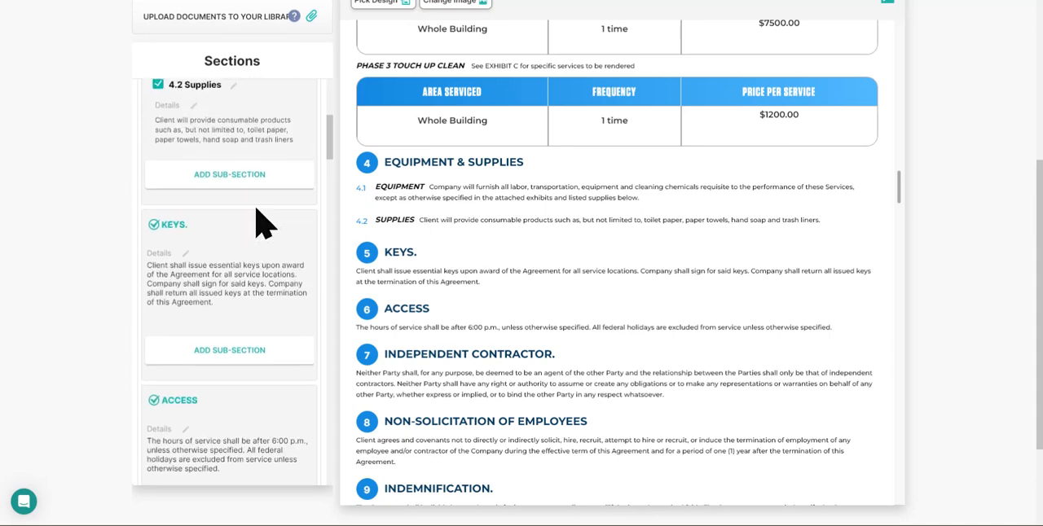
click(198, 118)
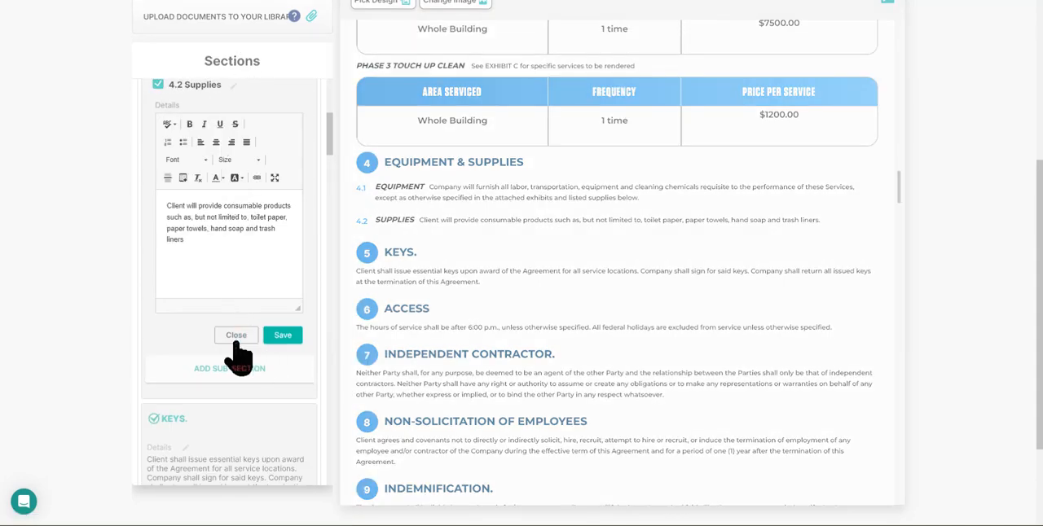
click(236, 336)
Step: Collapse the Legal section in the proposal's section list
scroll(249, 212, up, 6)
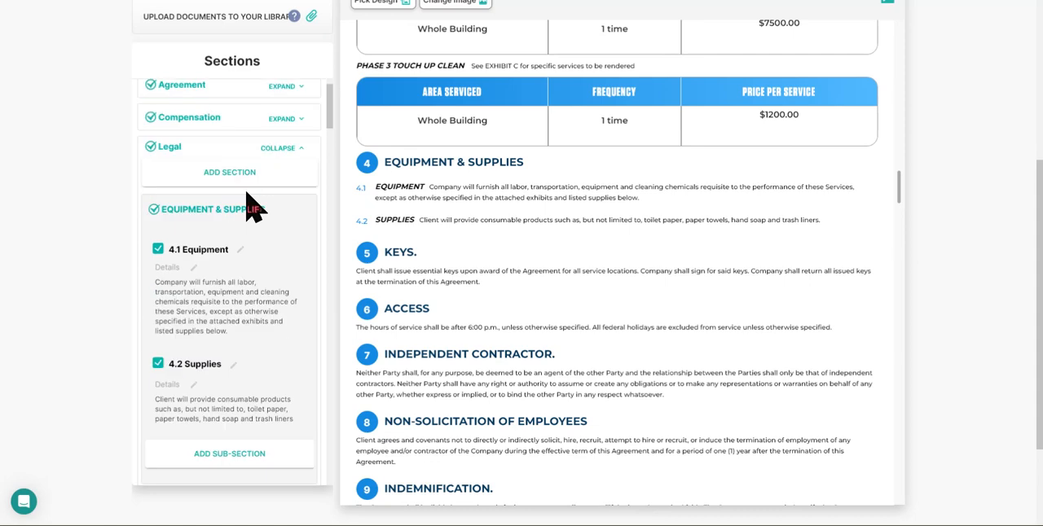
click(299, 303)
scroll(298, 329, down, 3)
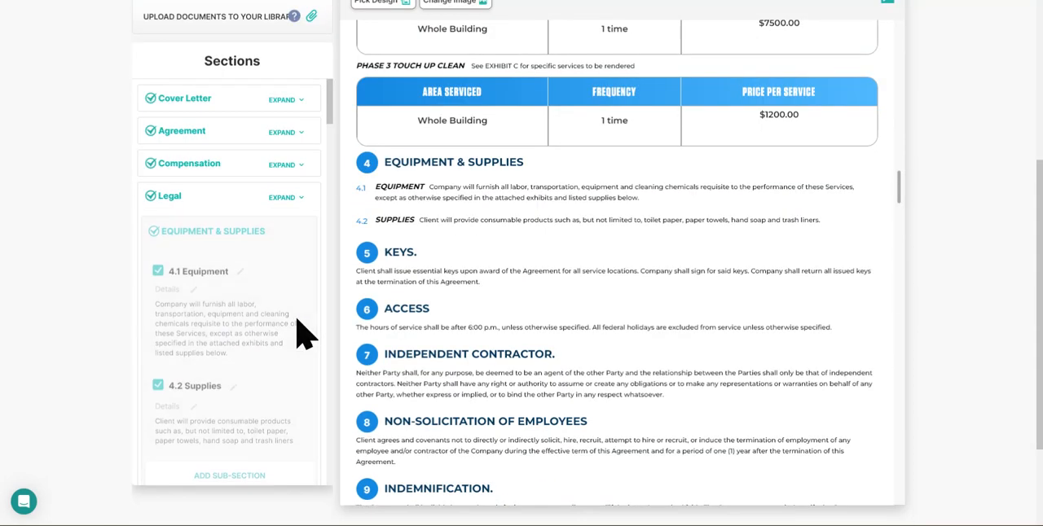
Step: Go to the proposal's exhibits and review the Exhibit C service lists for the Phase 1, Phase 2 and Phase 3 cleans
click(223, 288)
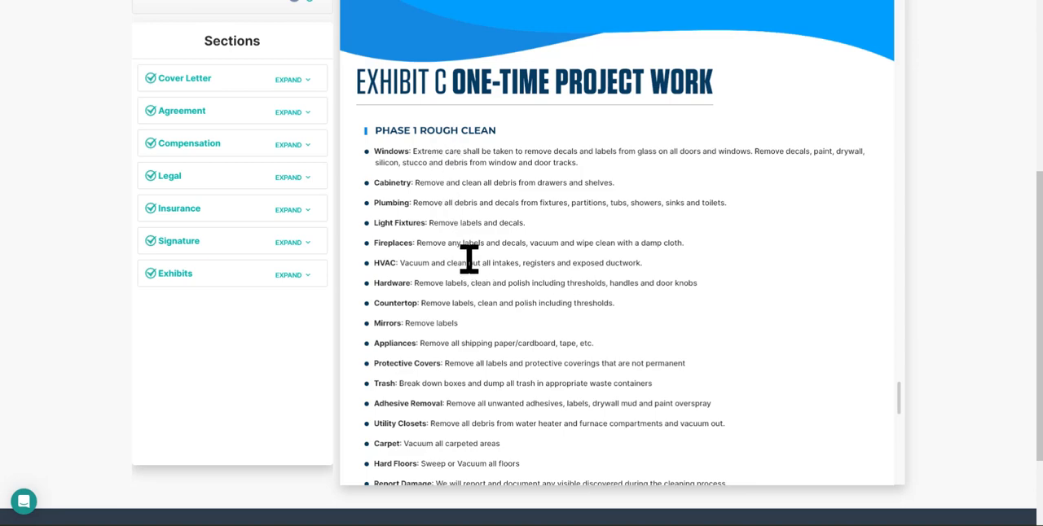
scroll(469, 259, down, 5)
scroll(469, 259, down, 3)
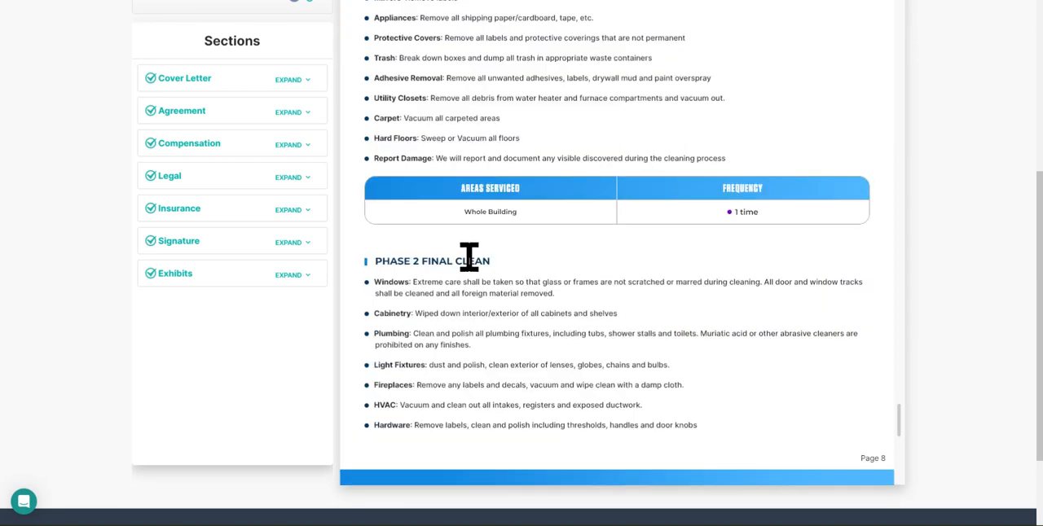
scroll(437, 296, down, 3)
scroll(438, 290, down, 14)
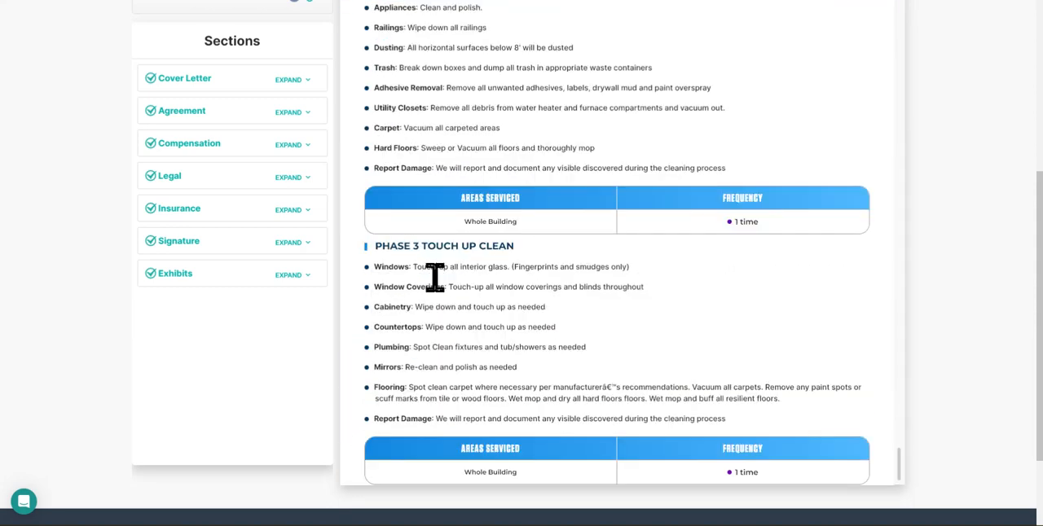
scroll(438, 308, down, 2)
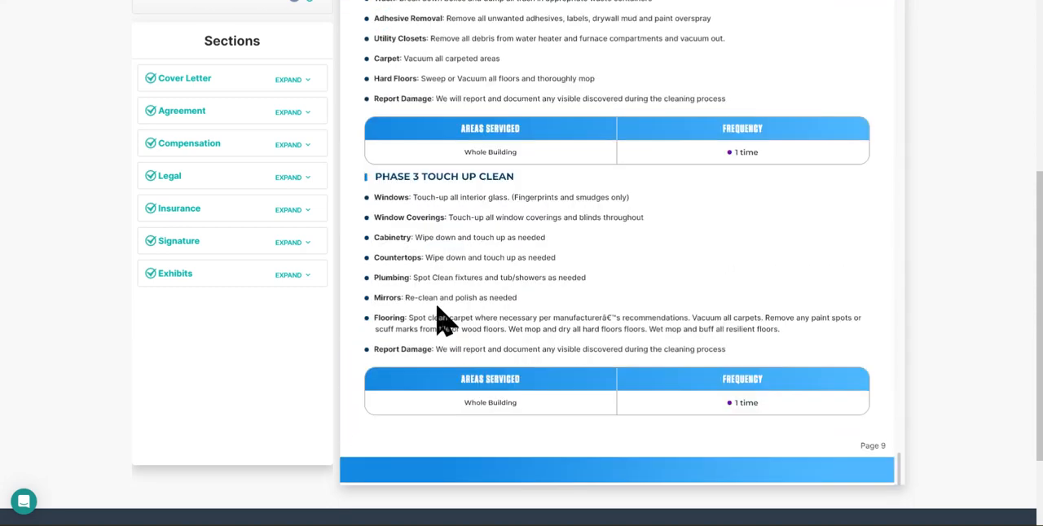
Step: Go to the proposal's signature page, expand the Signature section to examine its signing options, and collapse it again
click(227, 242)
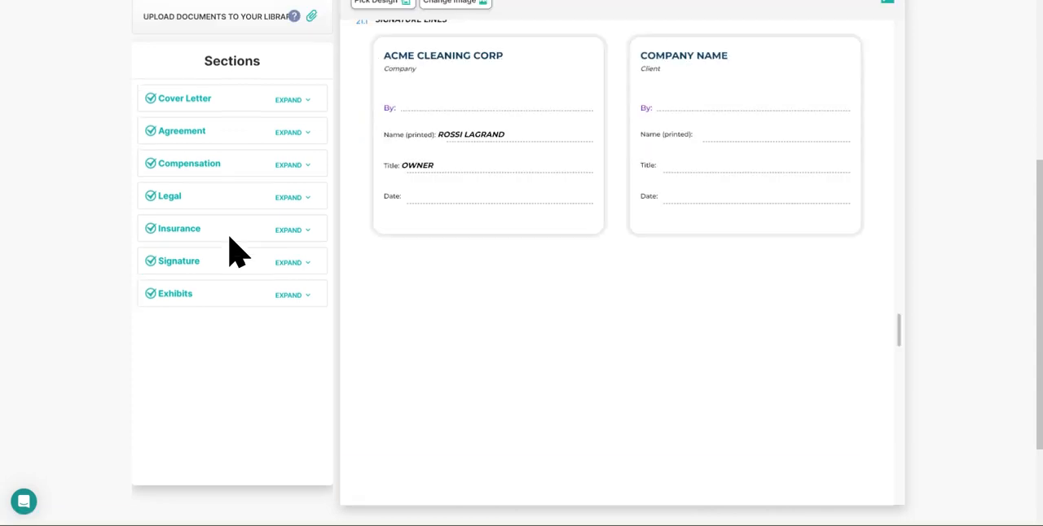
click(306, 265)
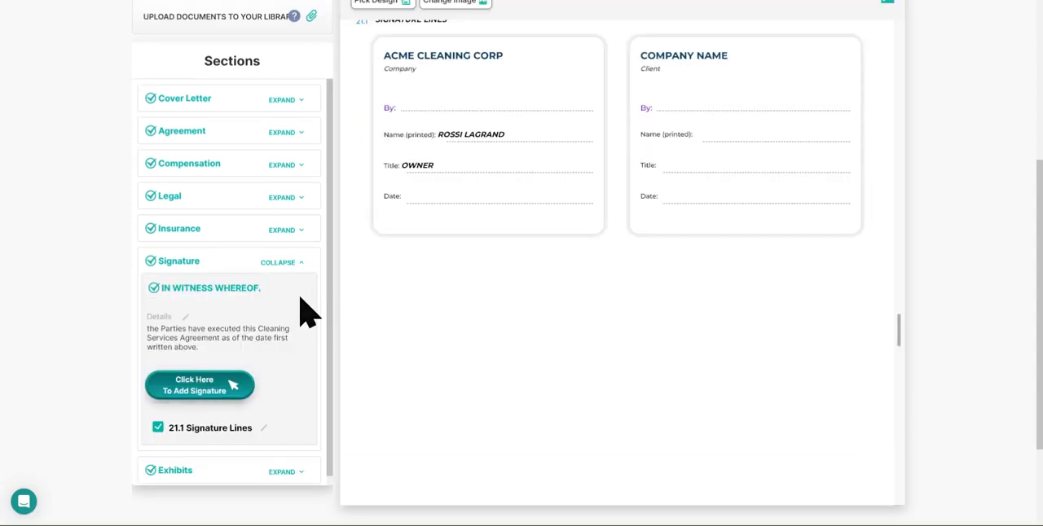
click(303, 264)
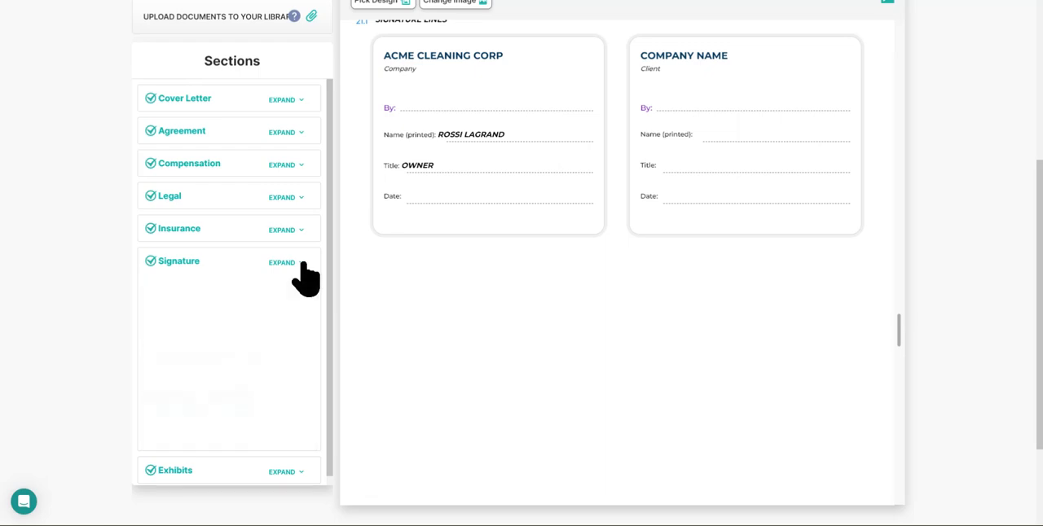
scroll(773, 273, up, 2)
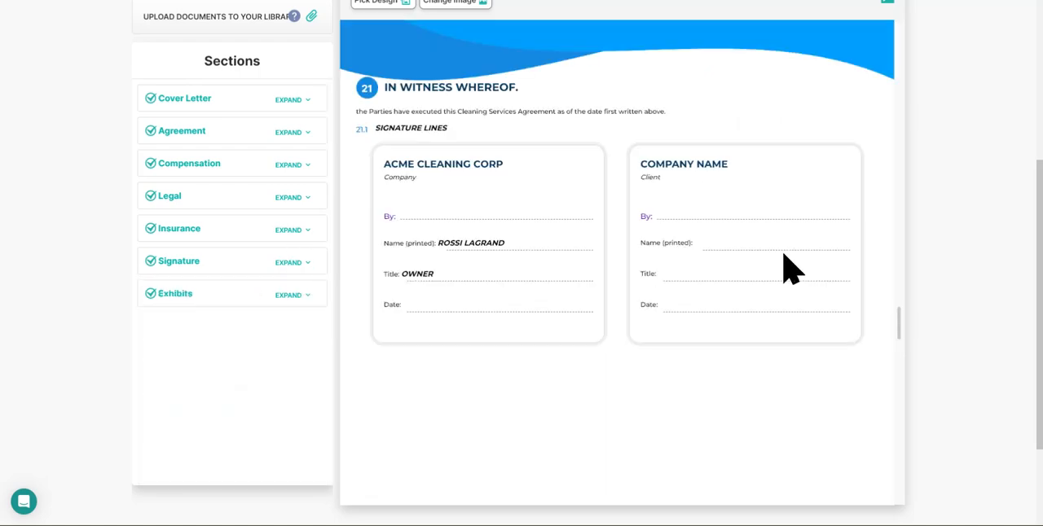
Step: Start adding the email and submitting the proposal to view the new prospect form, and close it without saving
scroll(855, 236, up, 4)
scroll(570, 245, up, 4)
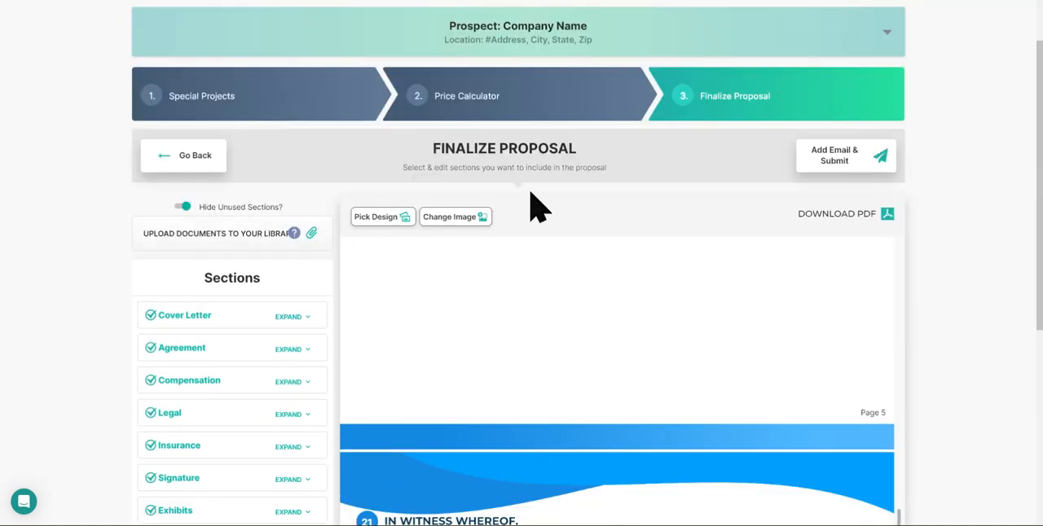
click(840, 162)
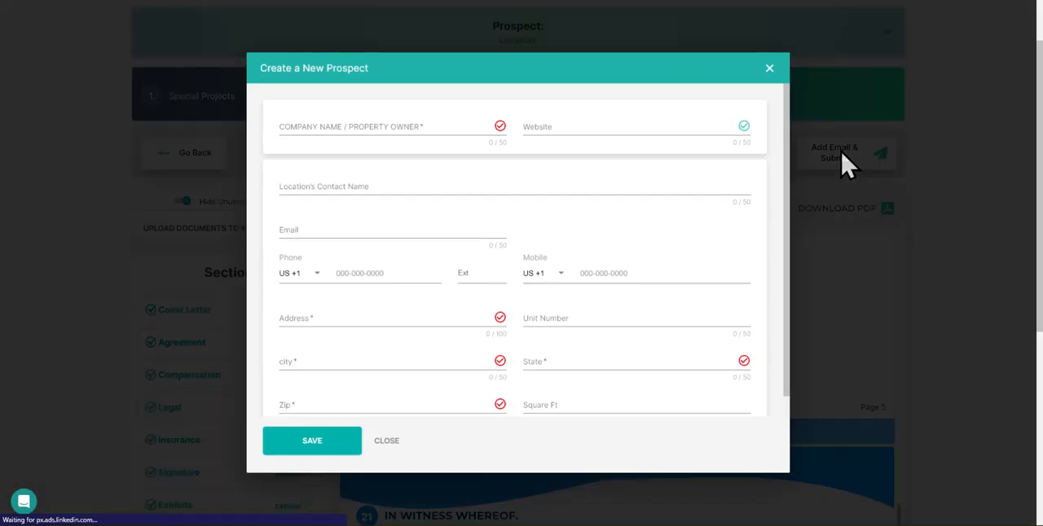
click(388, 442)
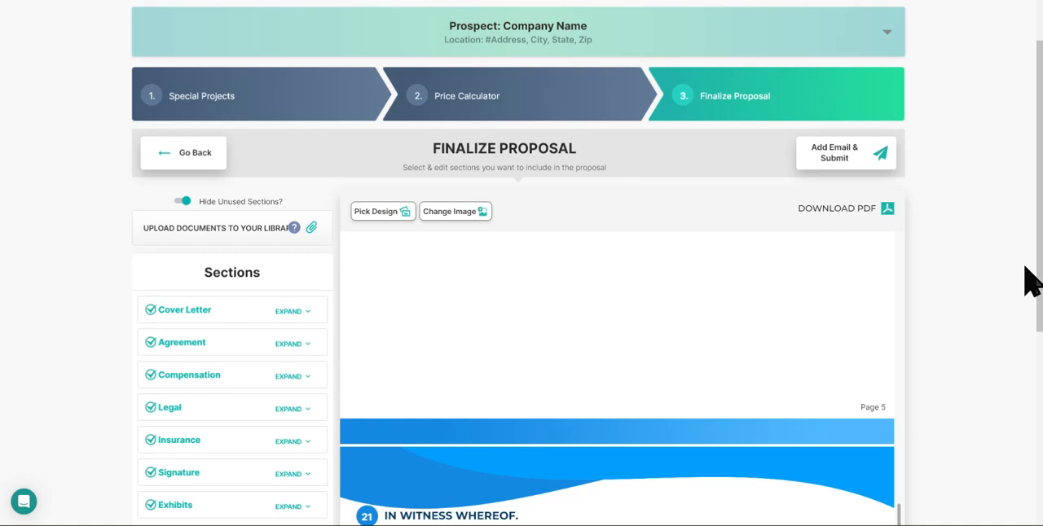
Step: View the stock photos available for the proposal image, cancel the change, and review the proposal back up to its cover
click(453, 211)
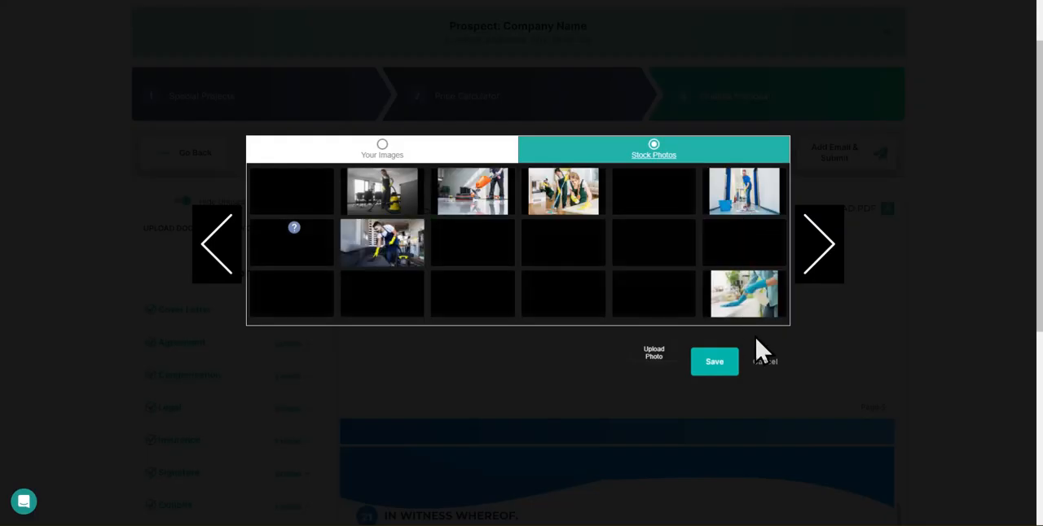
click(764, 361)
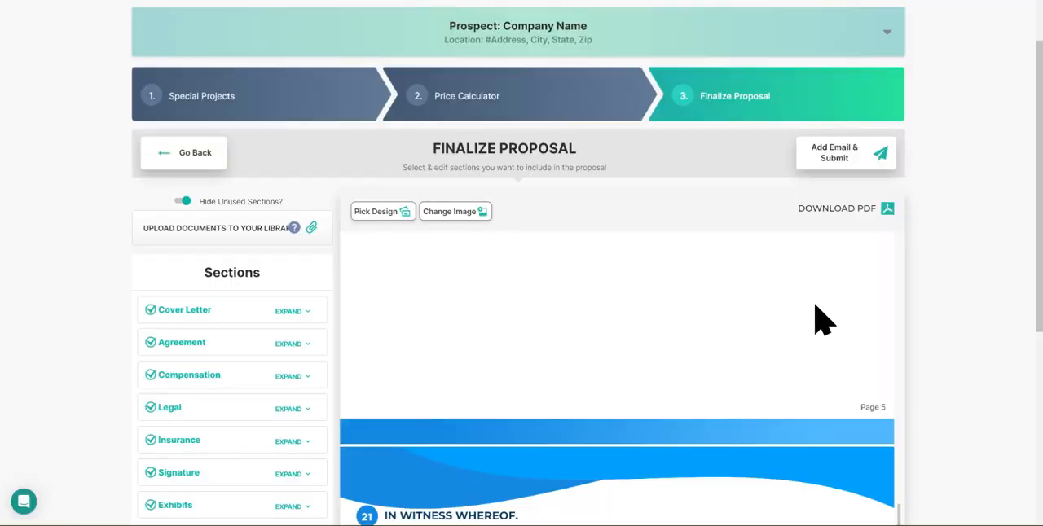
scroll(895, 326, up, 2)
scroll(658, 396, up, 10)
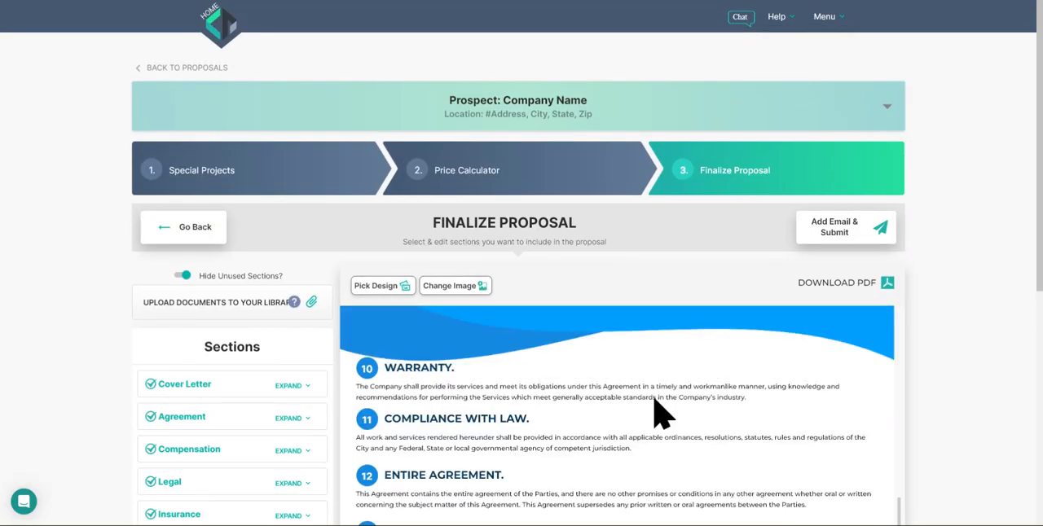
scroll(619, 407, up, 3)
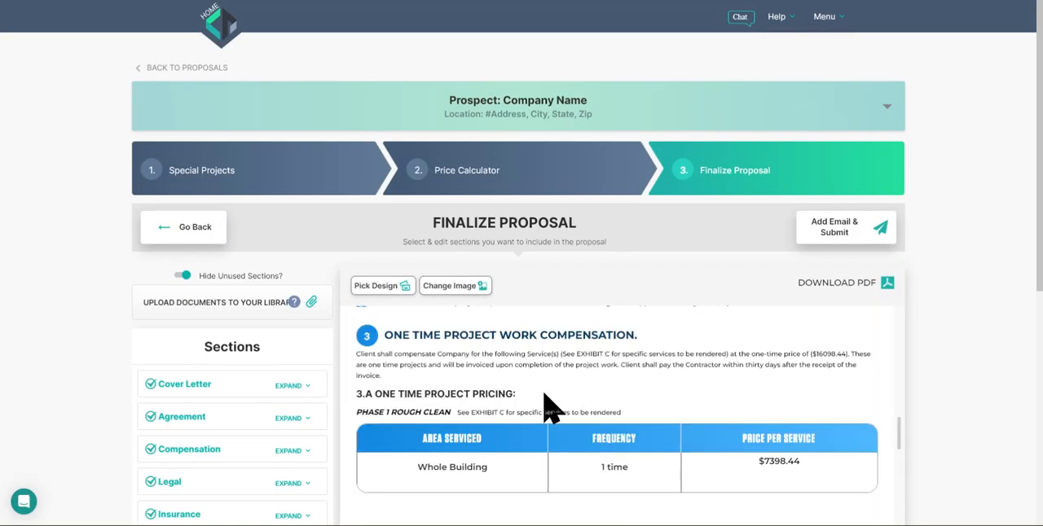
scroll(607, 375, up, 5)
scroll(602, 375, up, 6)
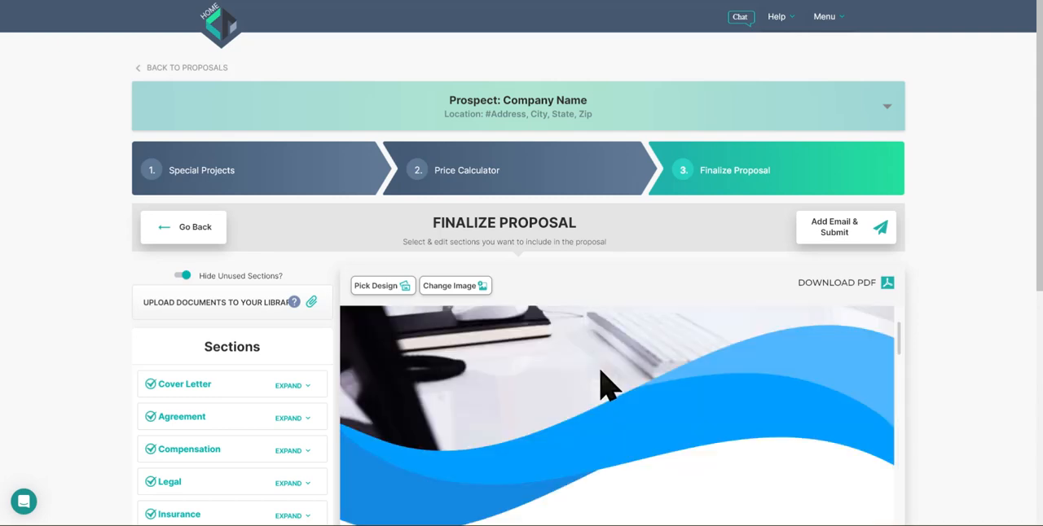